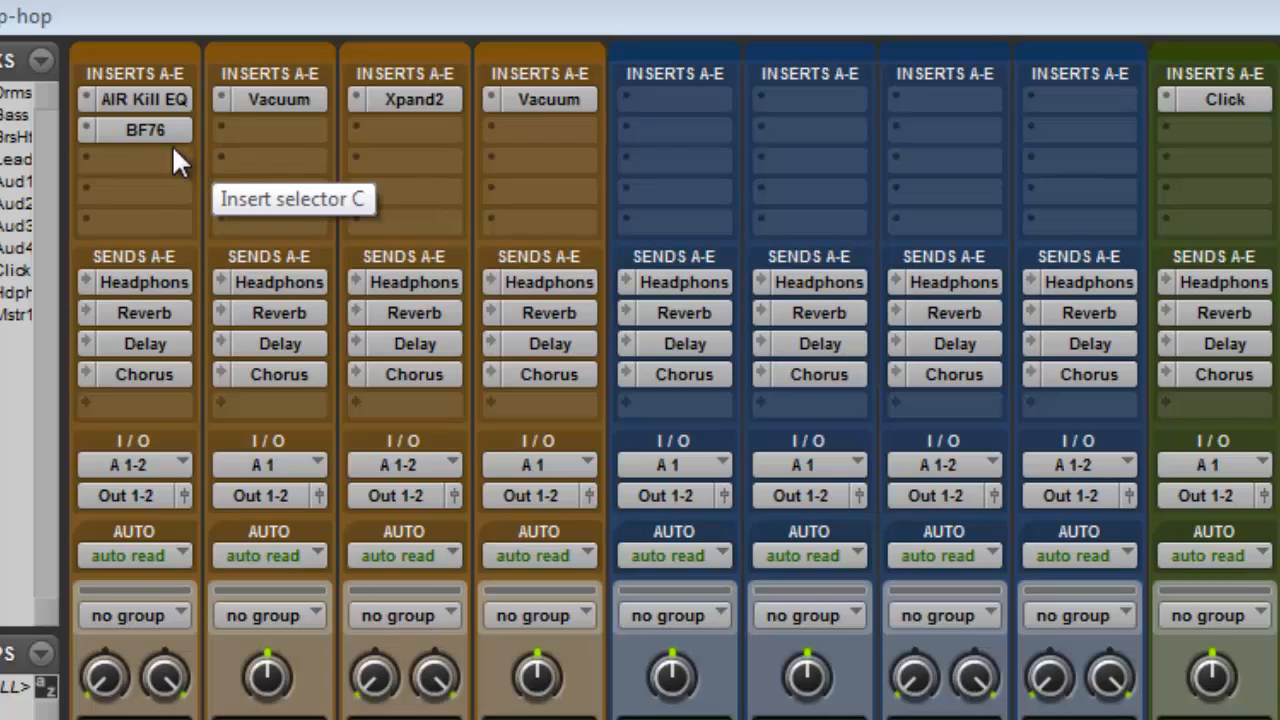
pyautogui.click(92, 97)
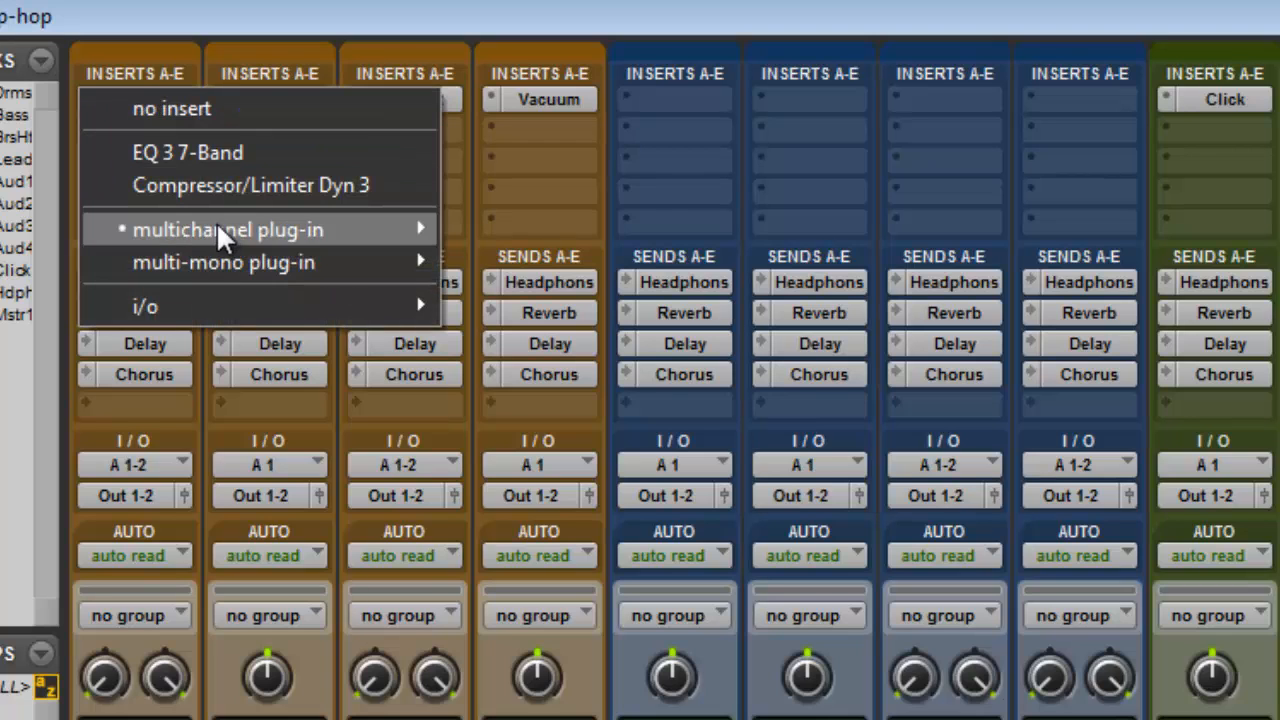
pyautogui.moveTo(223, 226)
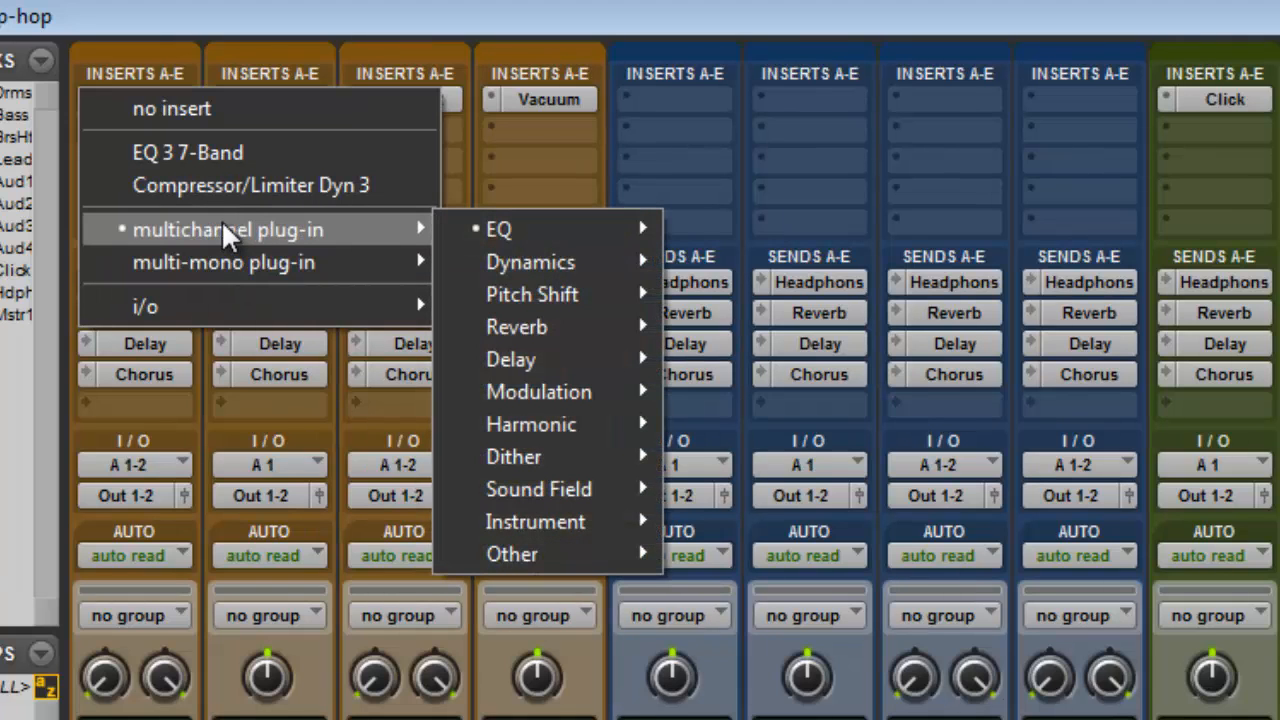
pyautogui.moveTo(524, 229)
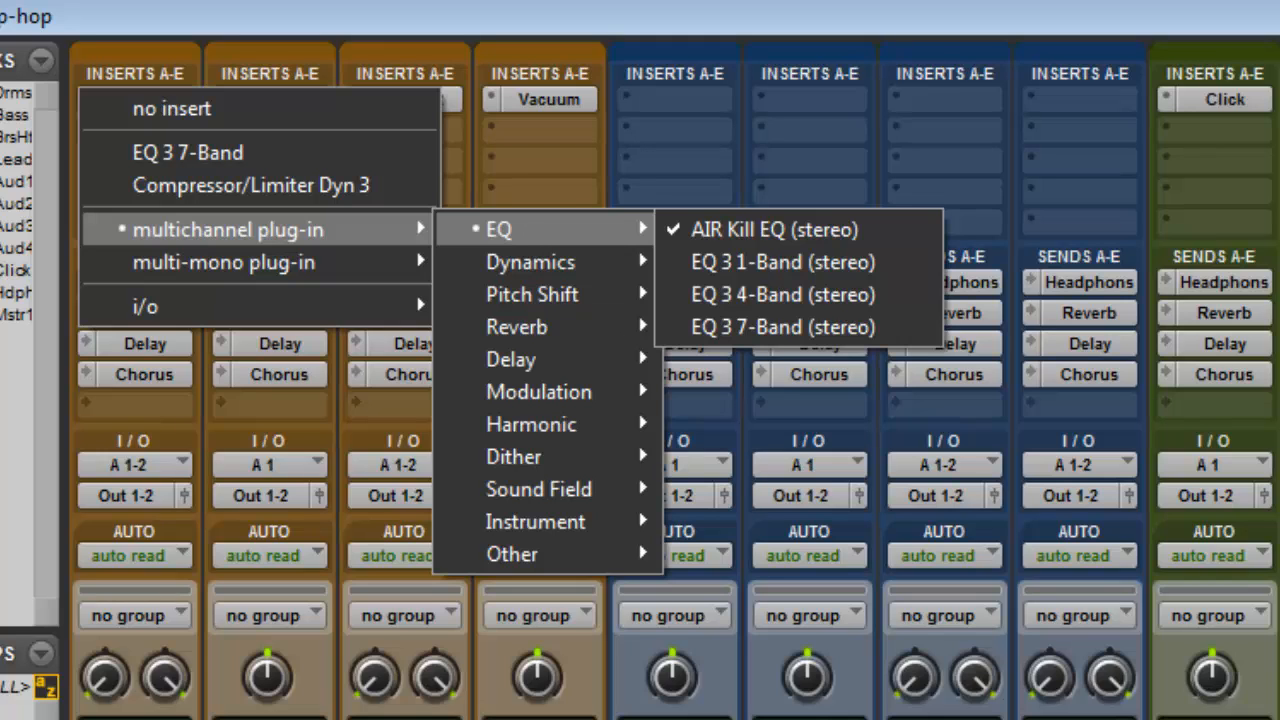
pyautogui.press('Escape')
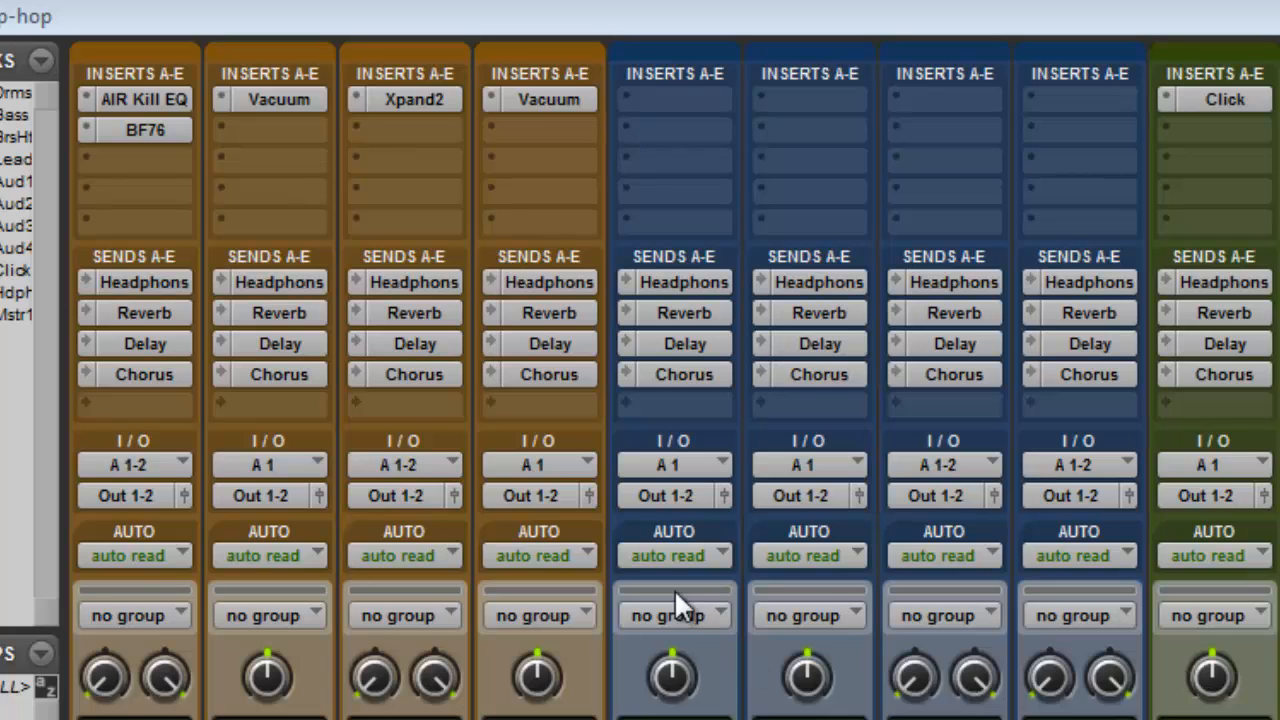
# Replace the Drums track's first insert with the multichannel EQ 3 7-Band (stereo) plug-in and move its window clear of the insert slots.
pyautogui.click(95, 92)
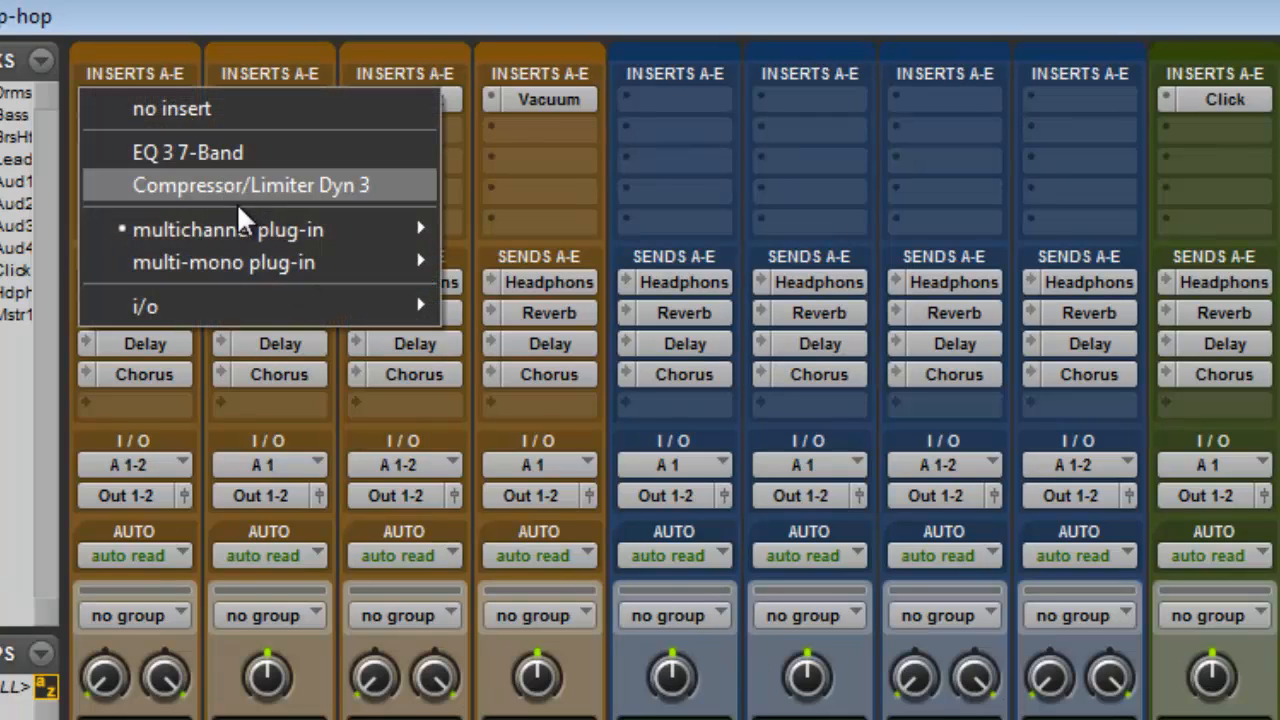
pyautogui.moveTo(278, 225)
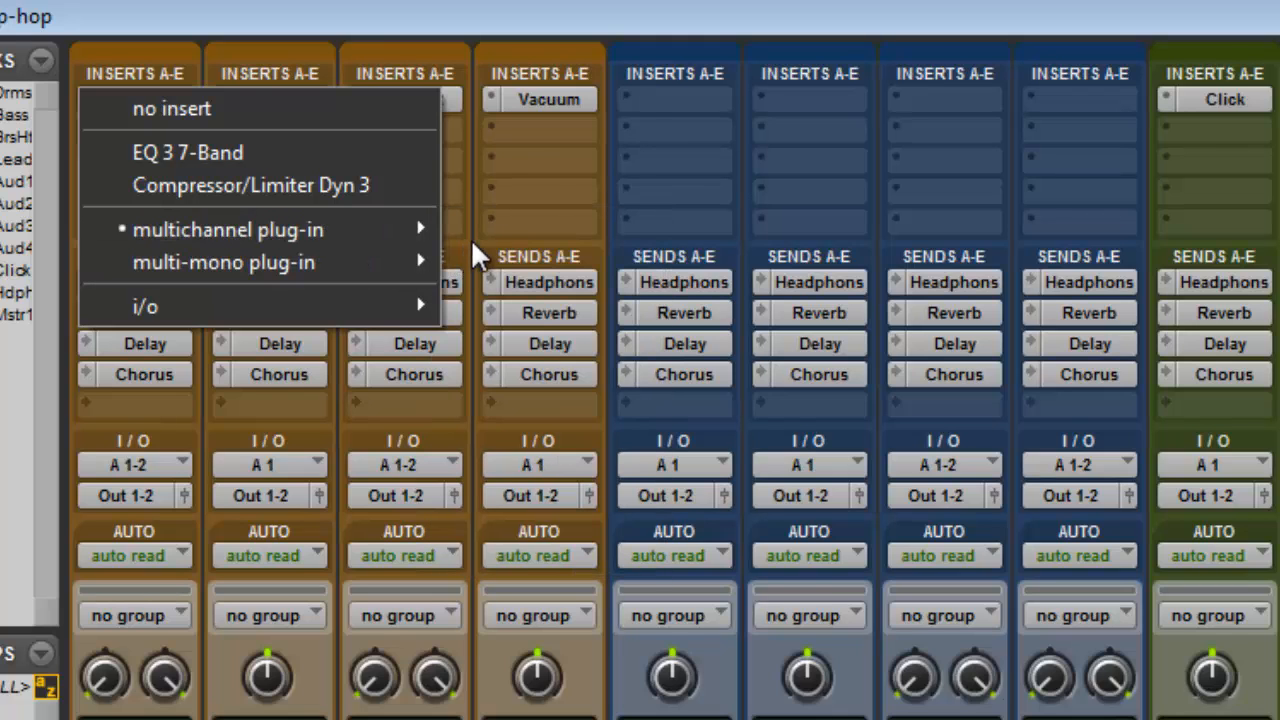
pyautogui.moveTo(428, 231)
pyautogui.moveTo(467, 230)
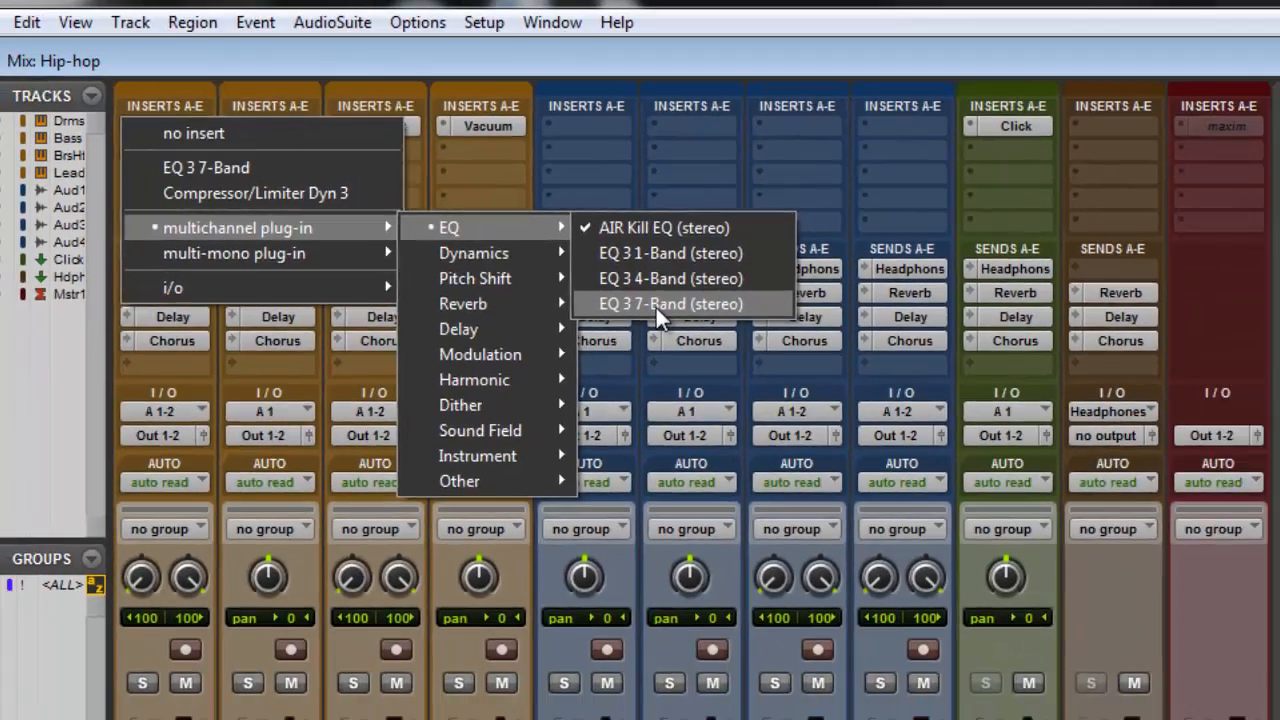
pyautogui.click(736, 321)
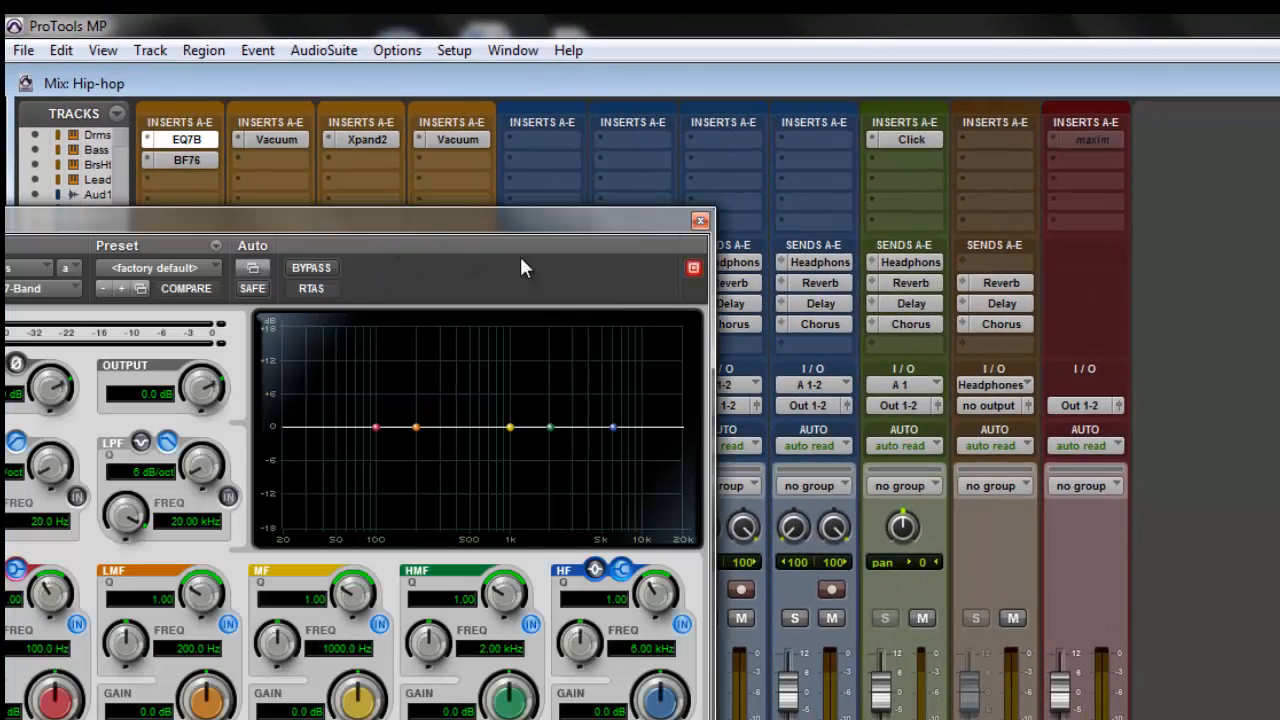
pyautogui.moveTo(622, 224); pyautogui.dragTo(945, 178)
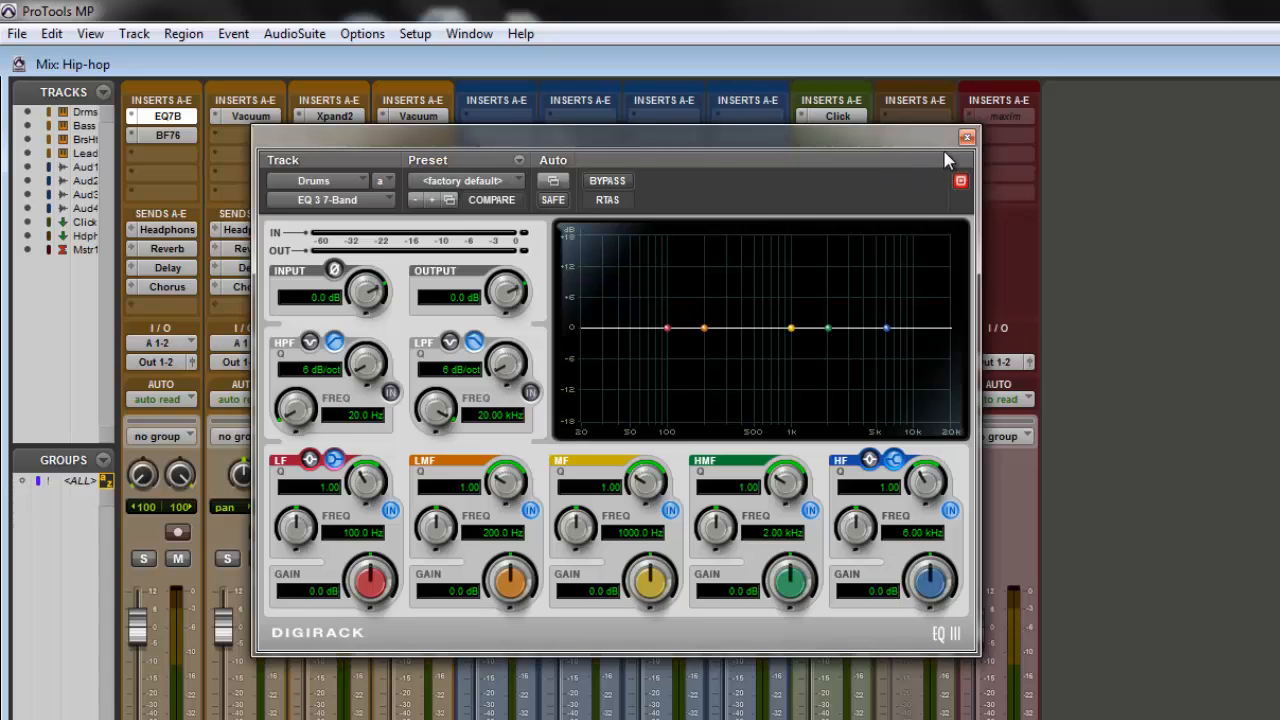
# Load the Acoustic Guitar preset Add Resonance into the Drums EQ, and toggle the plug-in's bypass on and off.
pyautogui.click(516, 180)
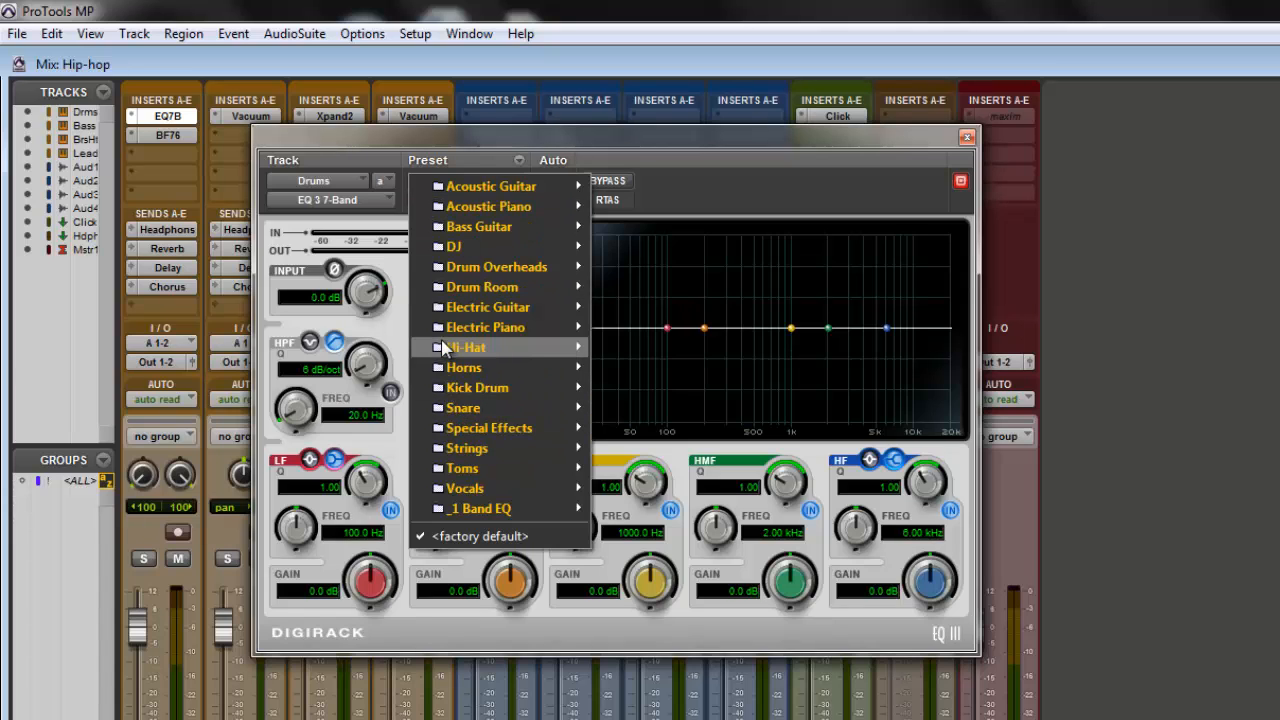
pyautogui.moveTo(437, 256)
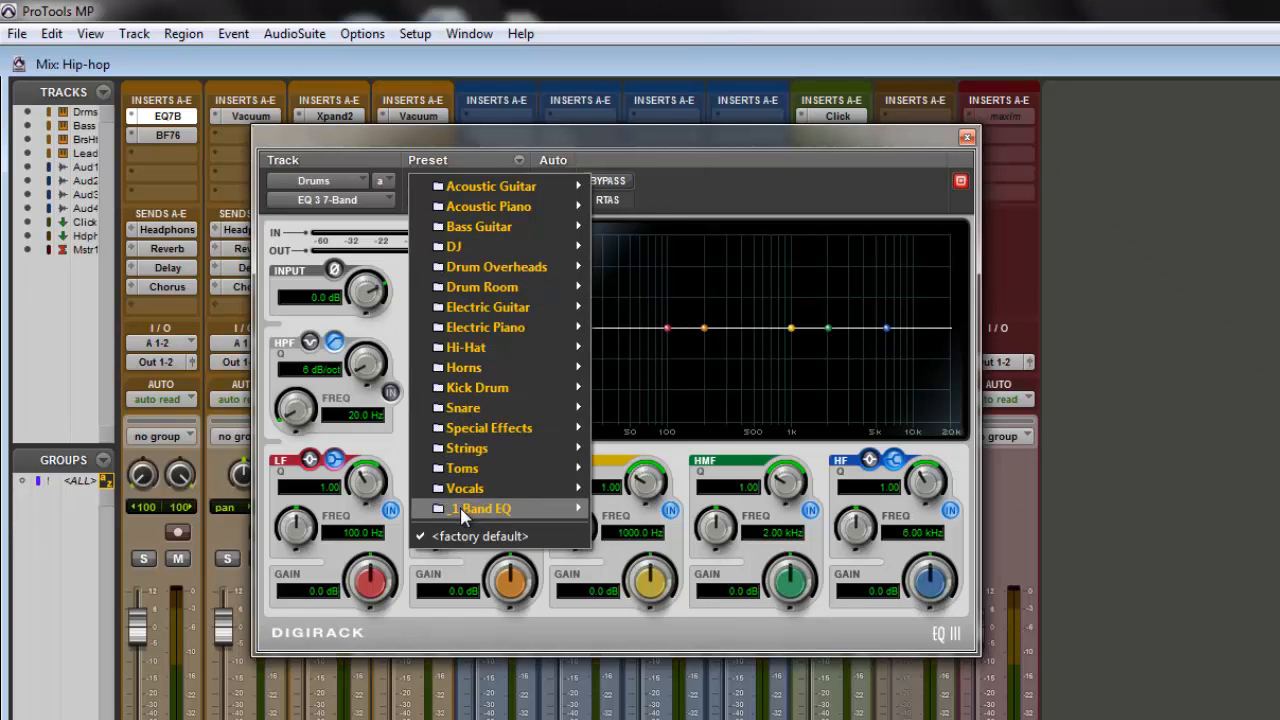
pyautogui.moveTo(474, 469)
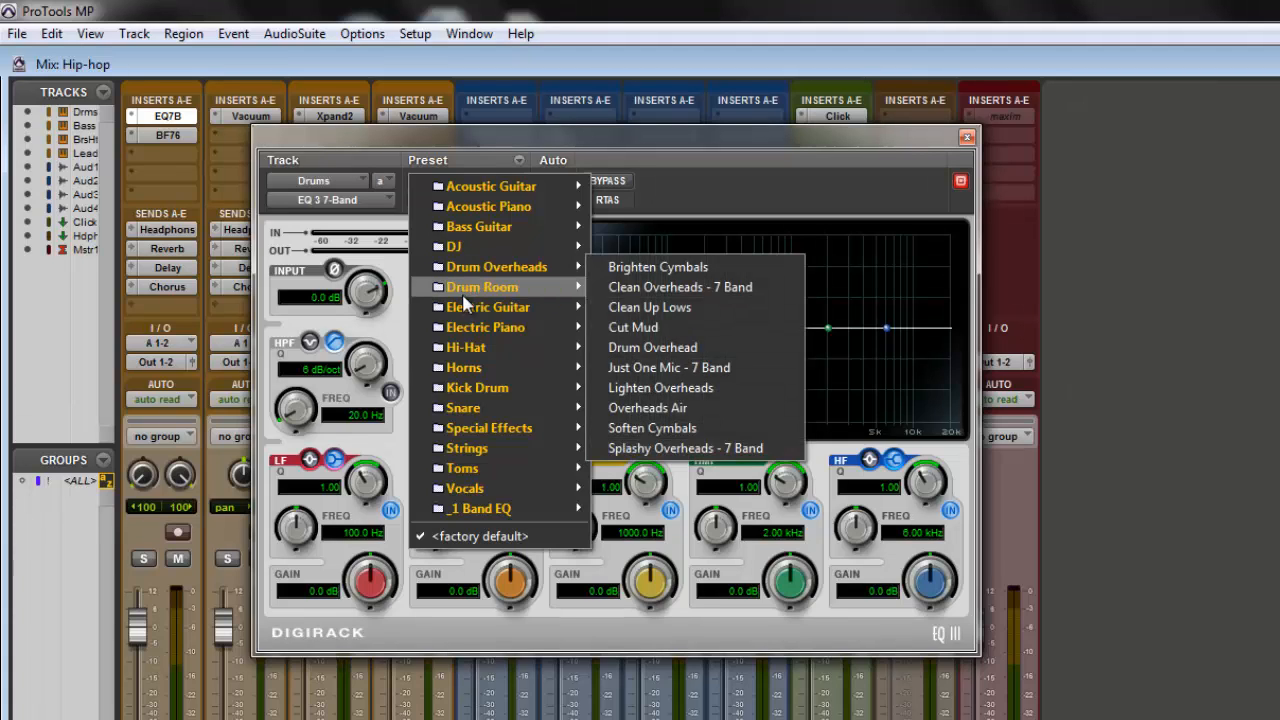
pyautogui.moveTo(456, 300)
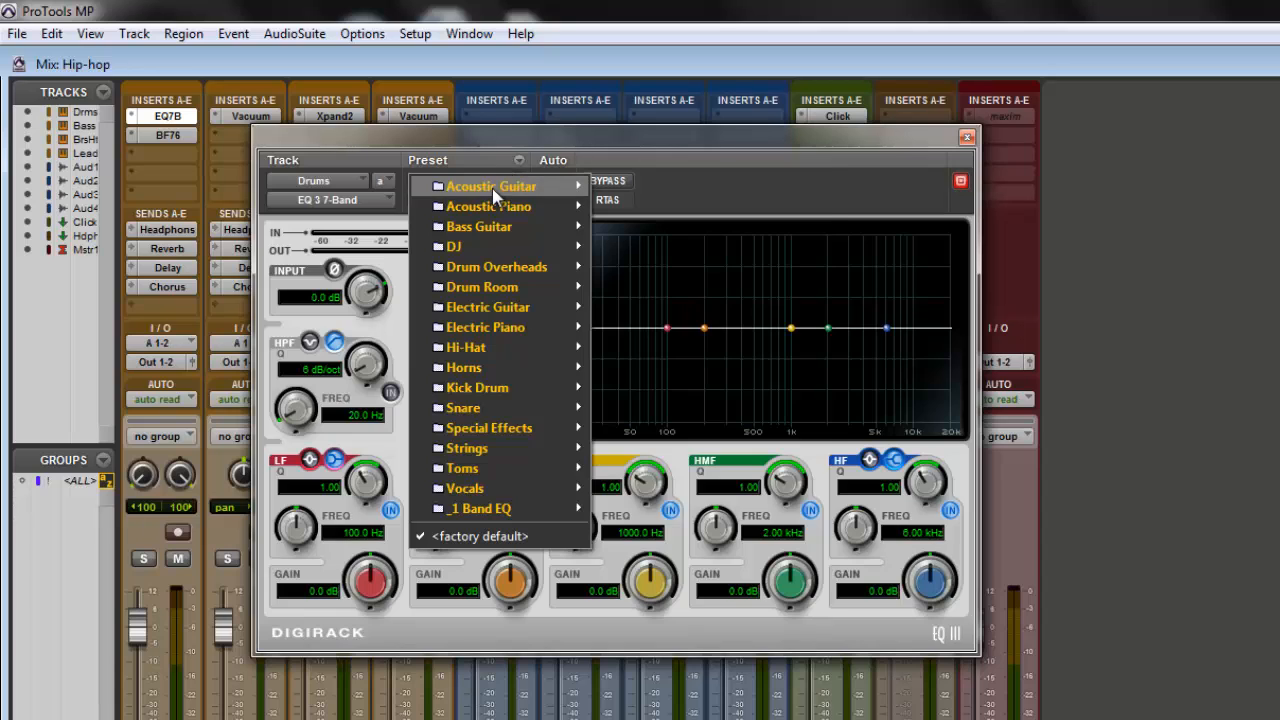
pyautogui.moveTo(492, 188)
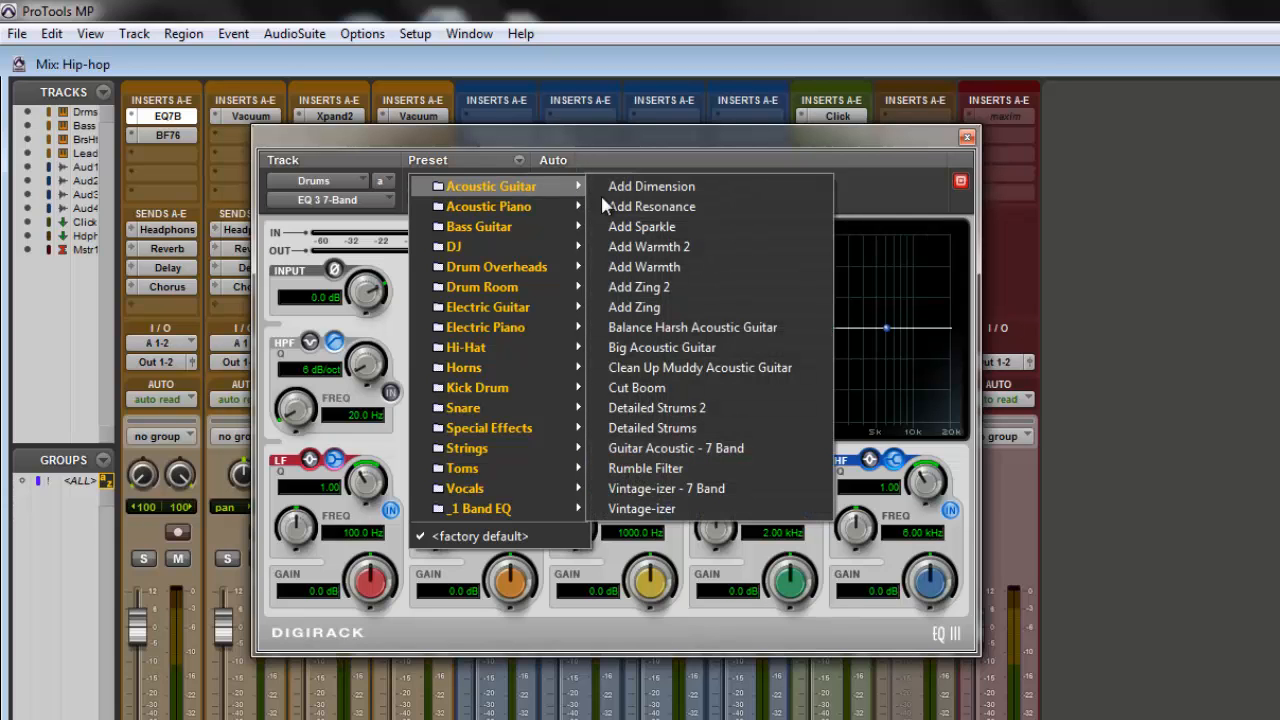
pyautogui.click(668, 207)
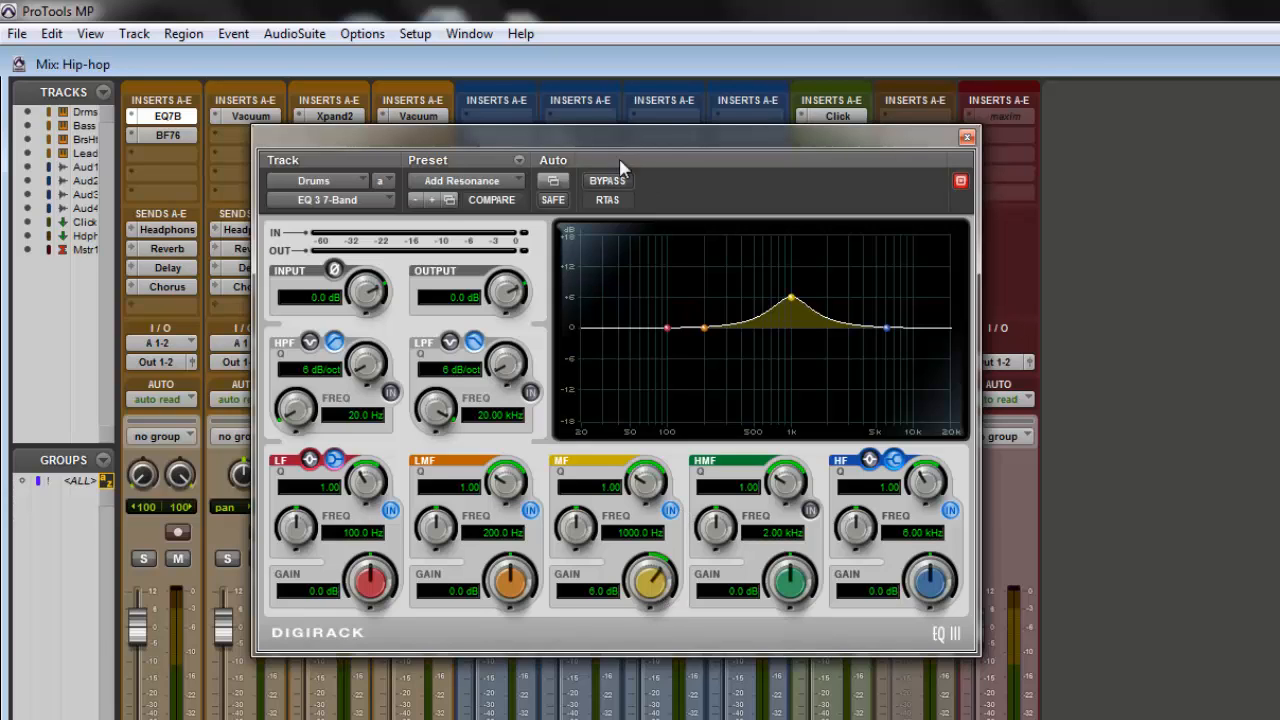
pyautogui.click(607, 181)
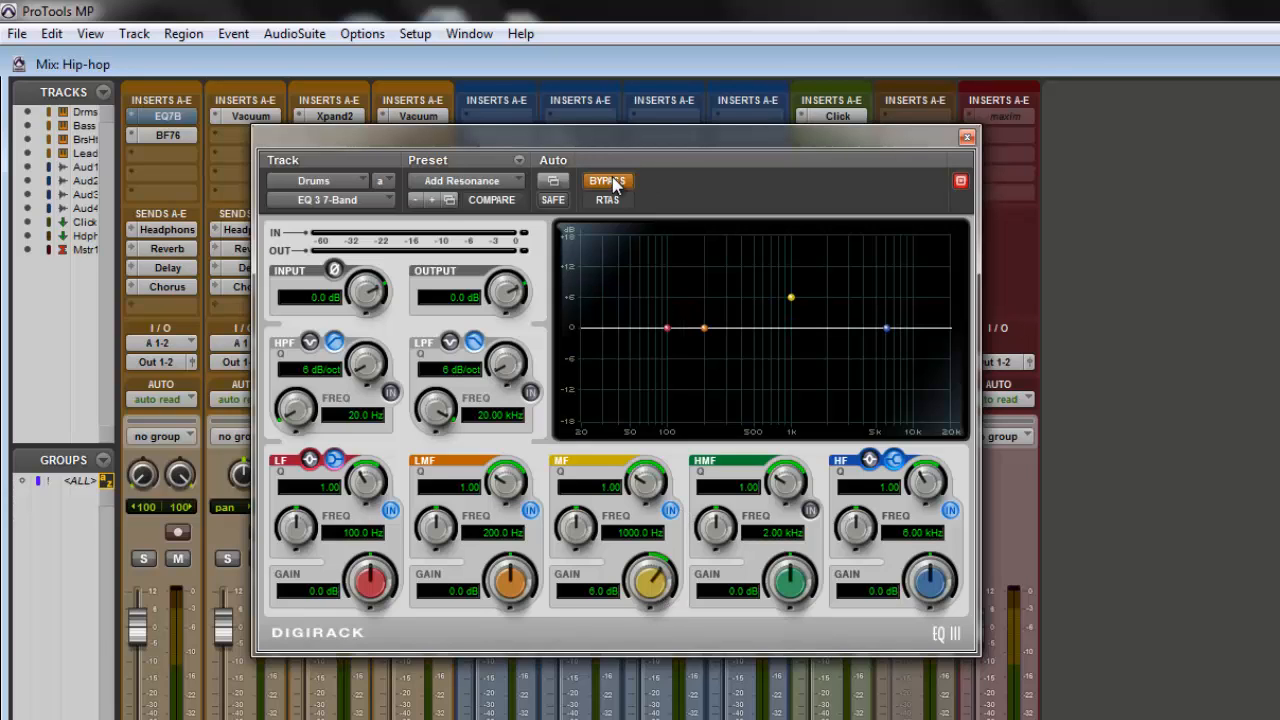
pyautogui.click(607, 181)
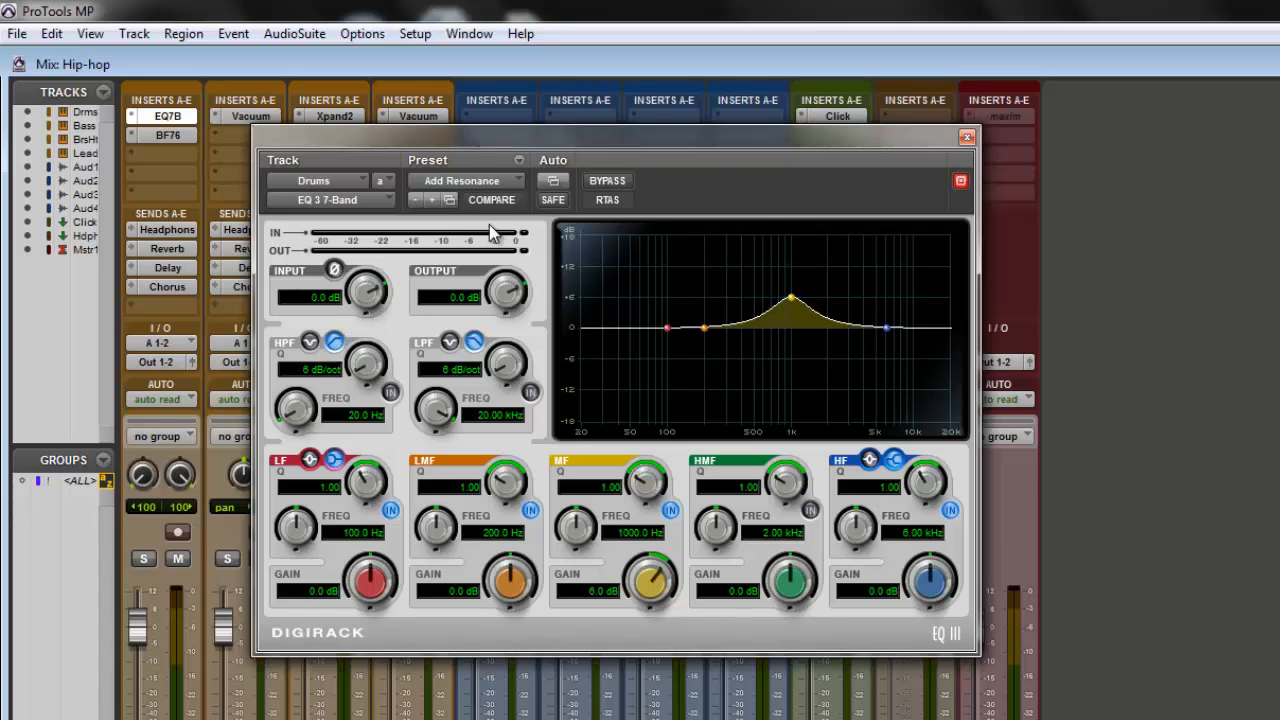
# Load the Acoustic Piano preset Big Clean Piano into the Drums EQ and close the plug-in window.
pyautogui.click(518, 175)
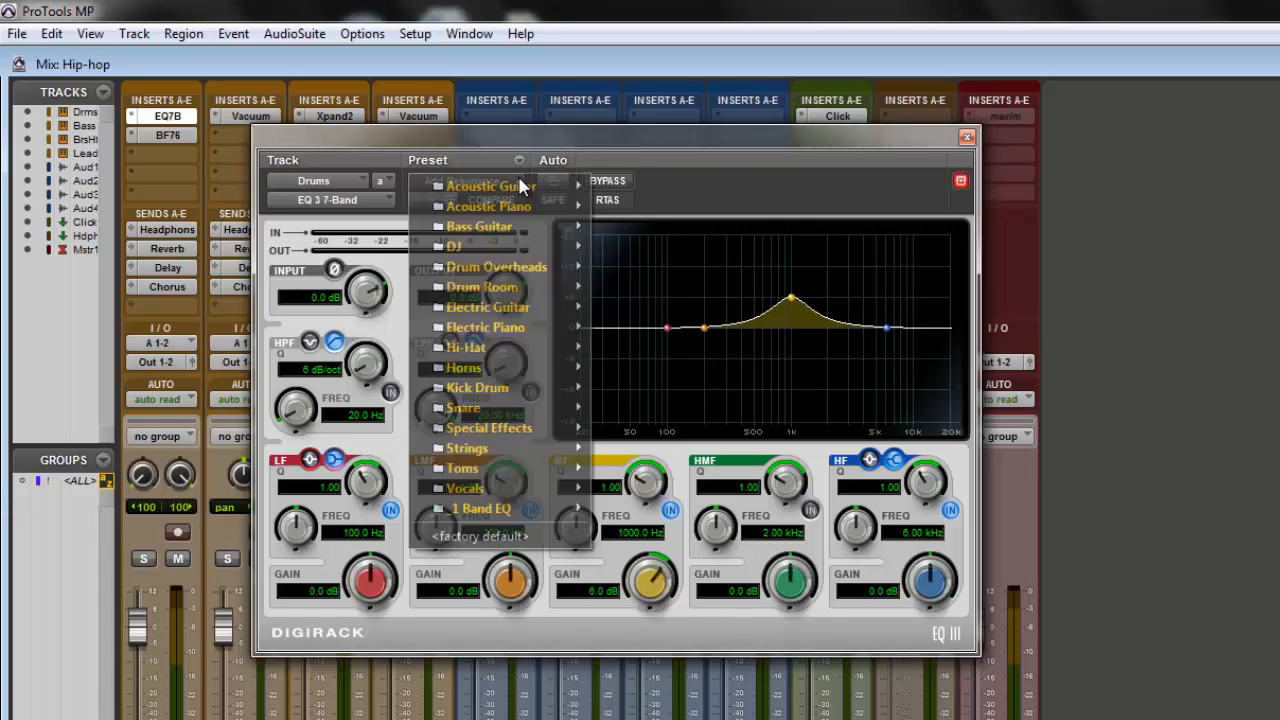
pyautogui.moveTo(488, 209)
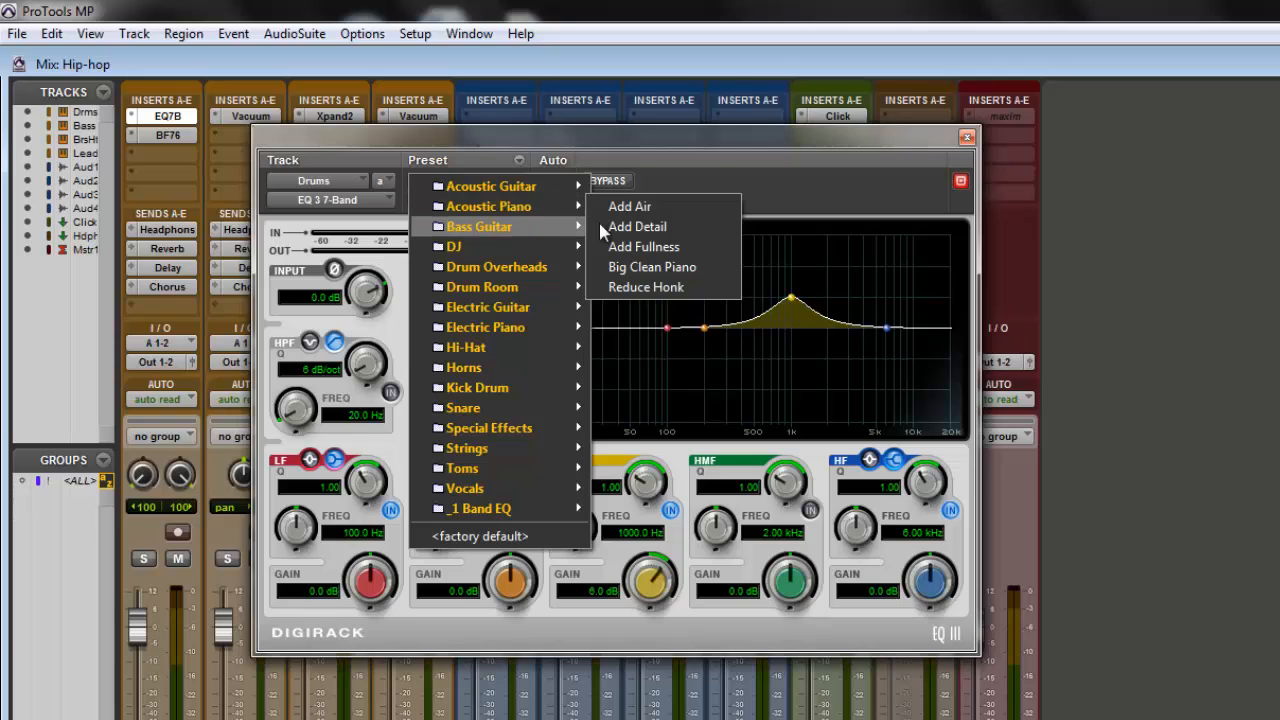
pyautogui.click(650, 267)
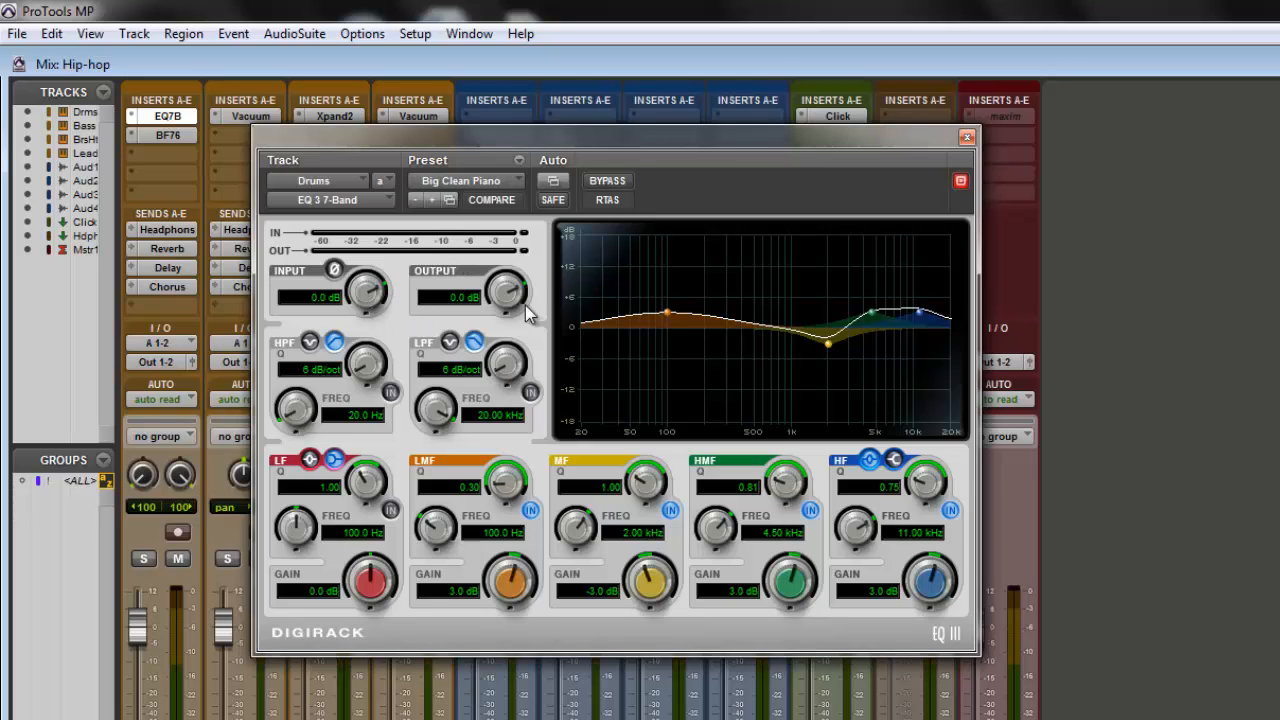
pyautogui.click(966, 138)
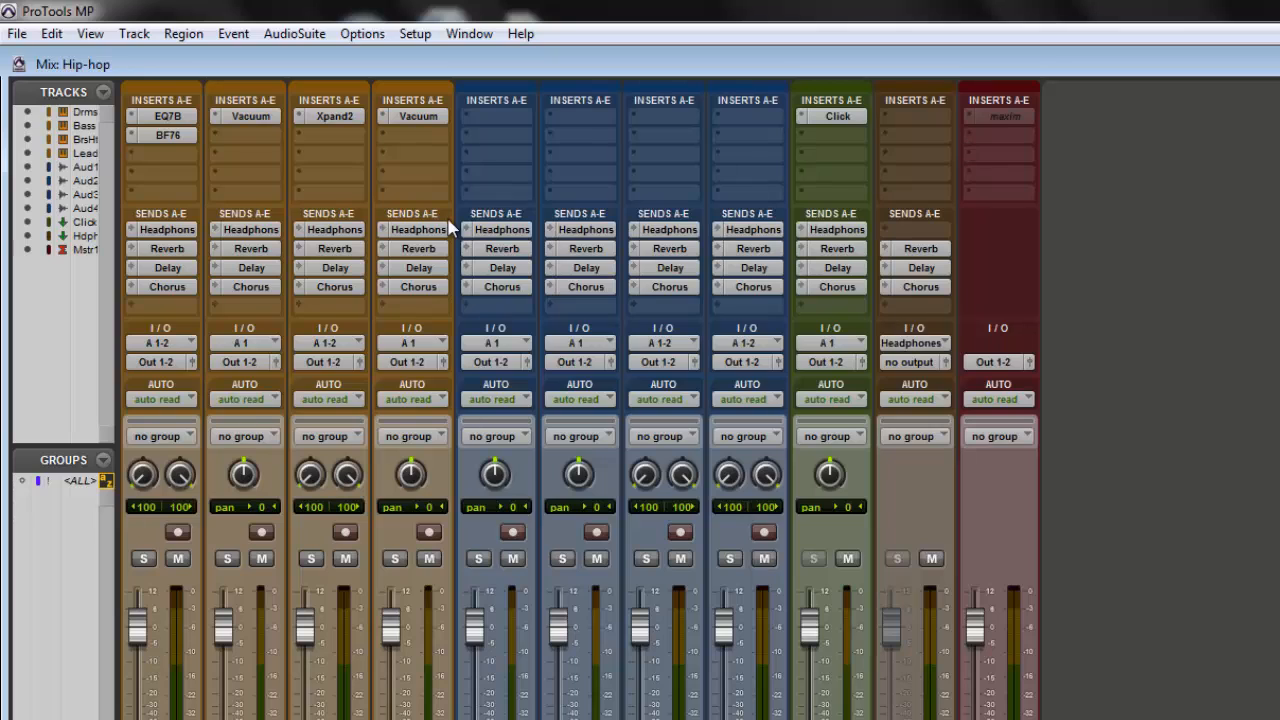
# Replace the Drums EQ with the multichannel Compressor/Limiter Dyn 3 (stereo), view its preset list, and close the plug-in window.
pyautogui.click(137, 118)
pyautogui.moveTo(243, 191)
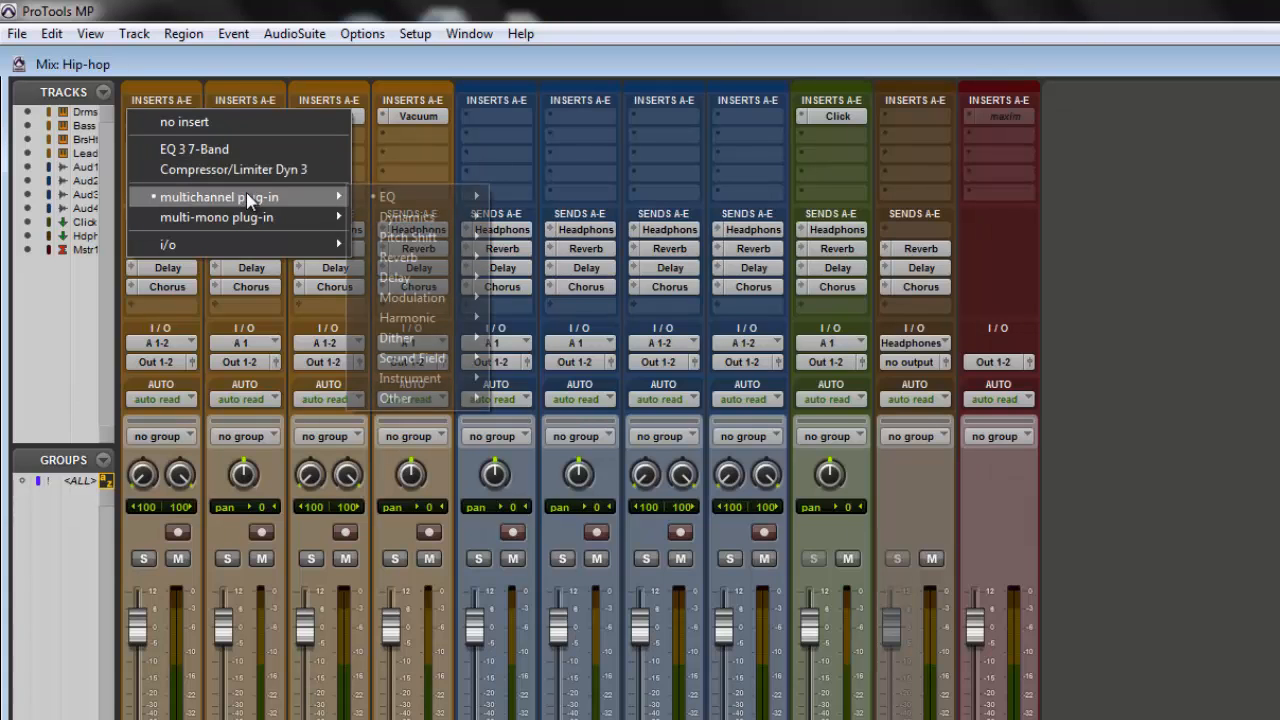
pyautogui.moveTo(423, 224)
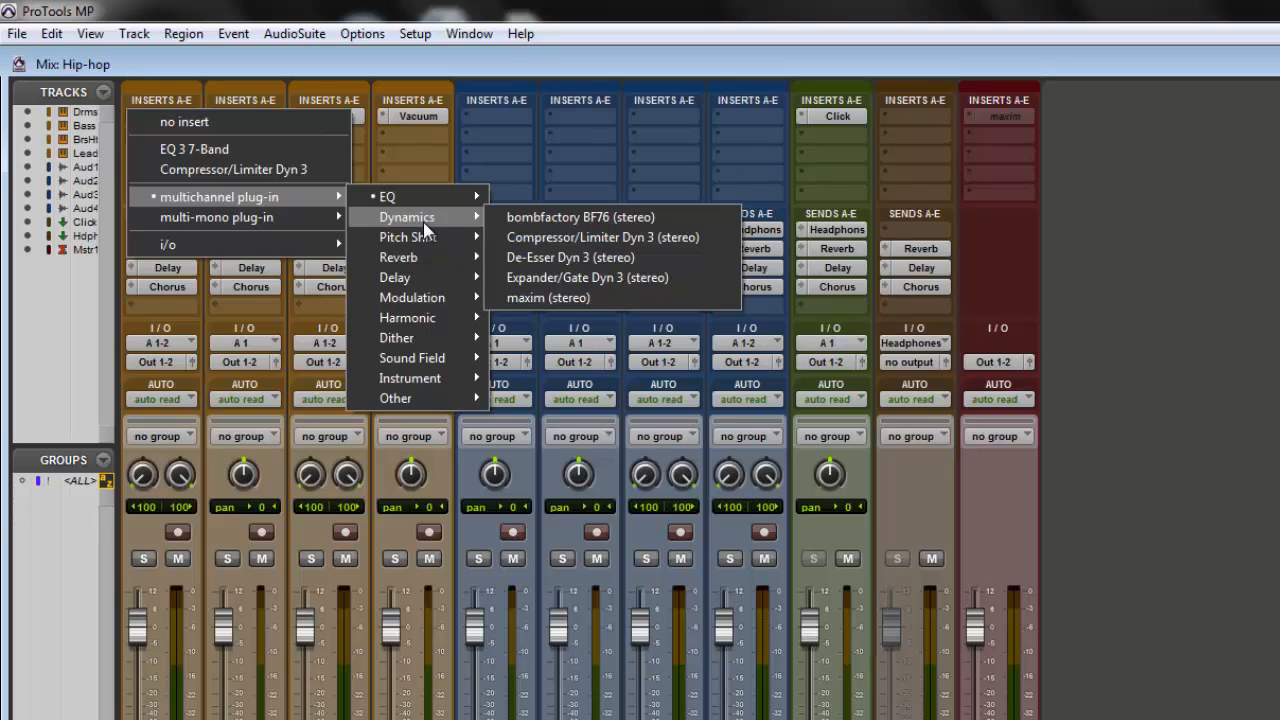
pyautogui.click(557, 238)
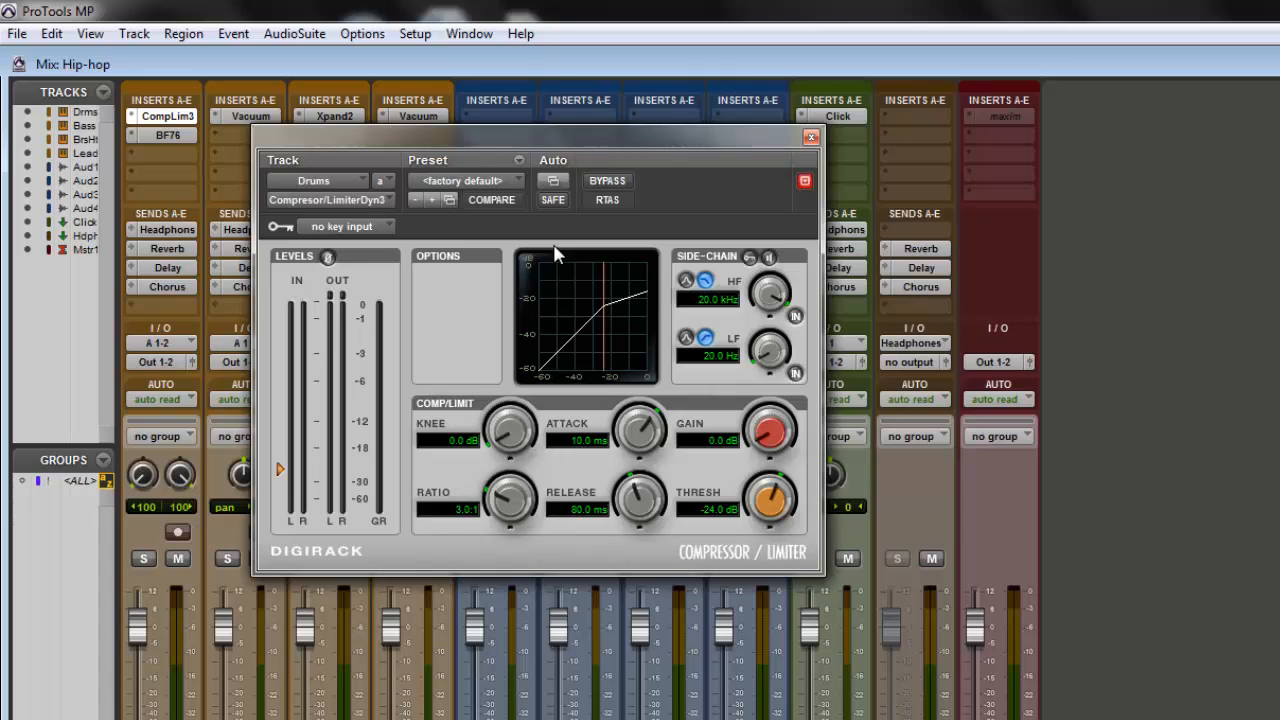
pyautogui.click(517, 180)
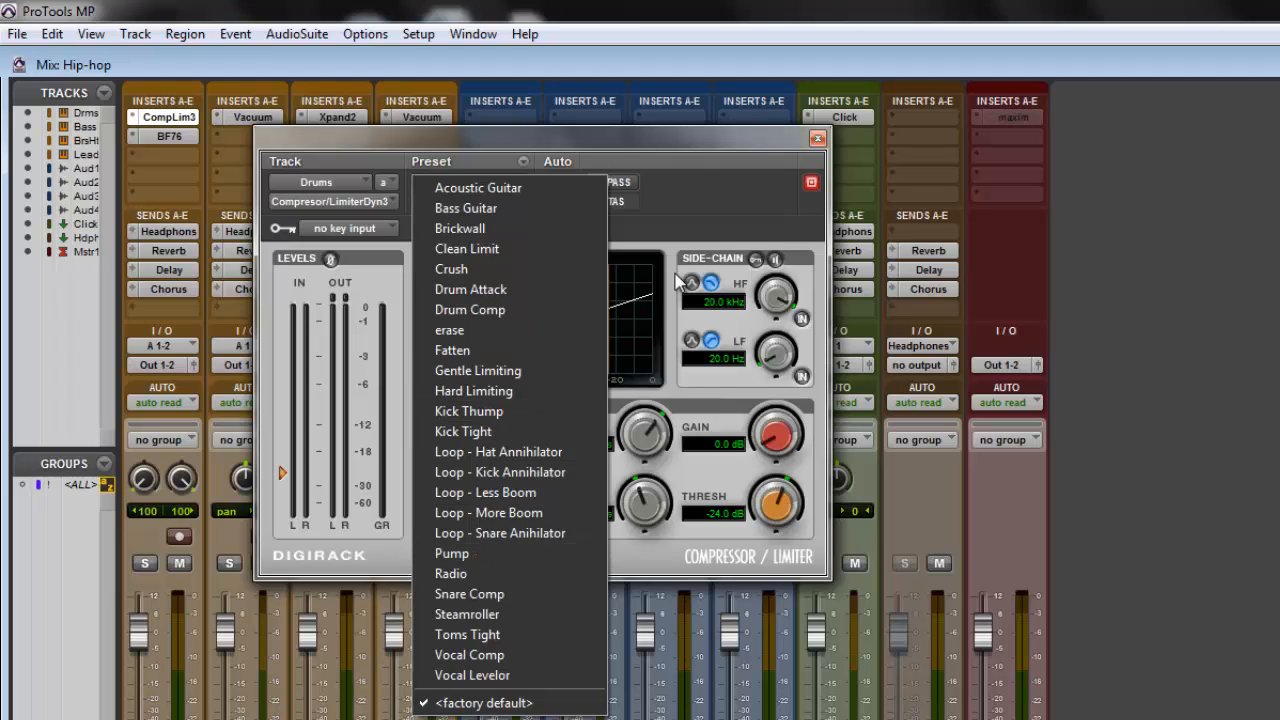
pyautogui.click(817, 140)
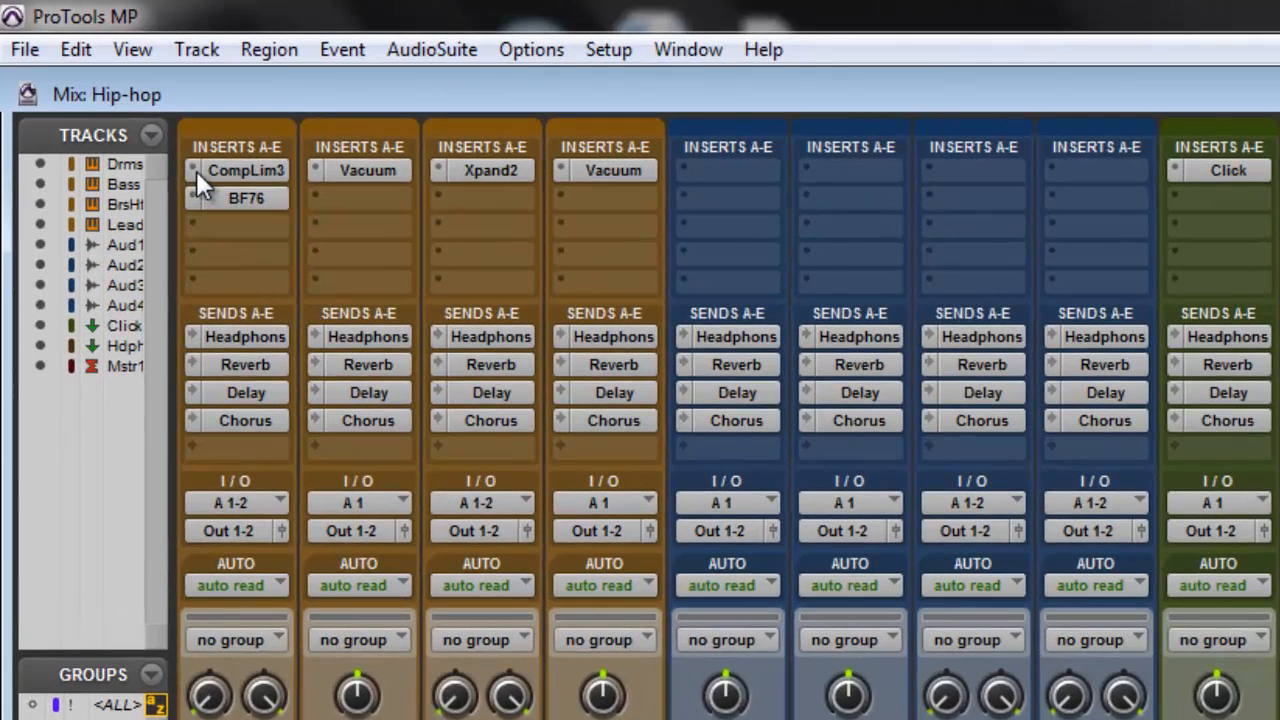
# Replace the Drums compressor with the multichannel AIR Frequency Shifter (stereo), view its preset list, and close the plug-in window.
pyautogui.click(196, 161)
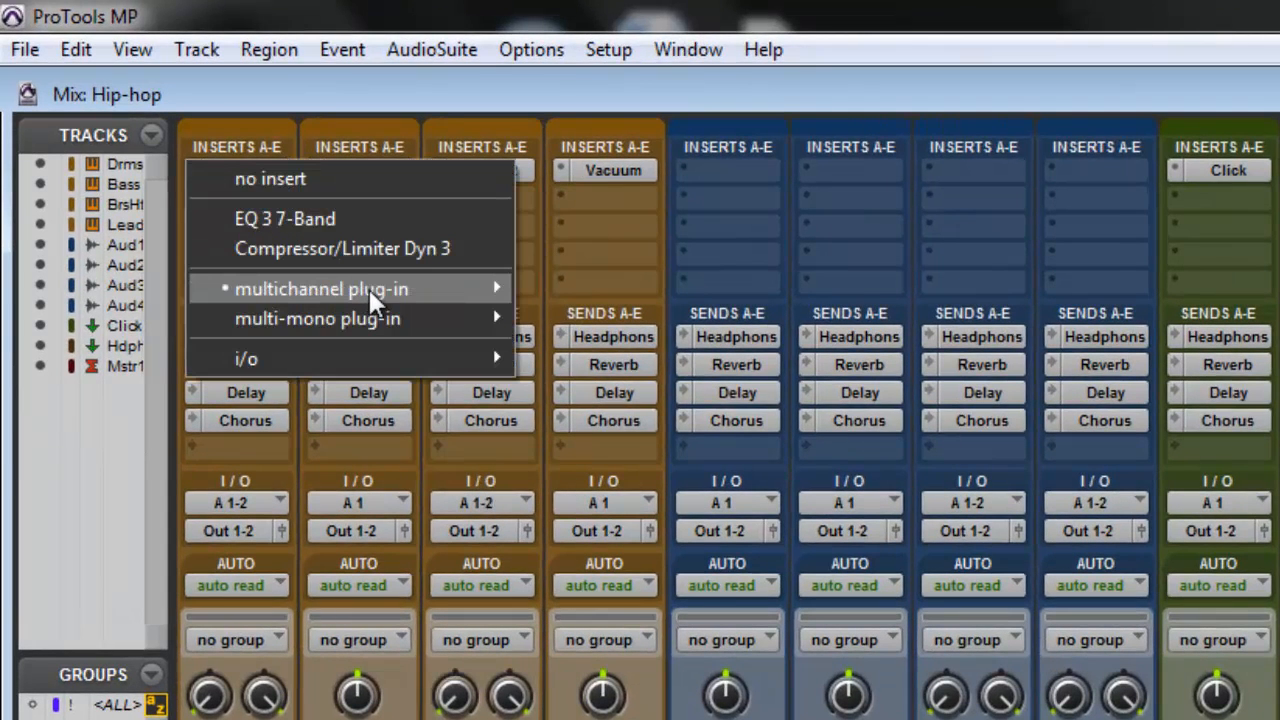
pyautogui.moveTo(372, 289)
pyautogui.moveTo(640, 350)
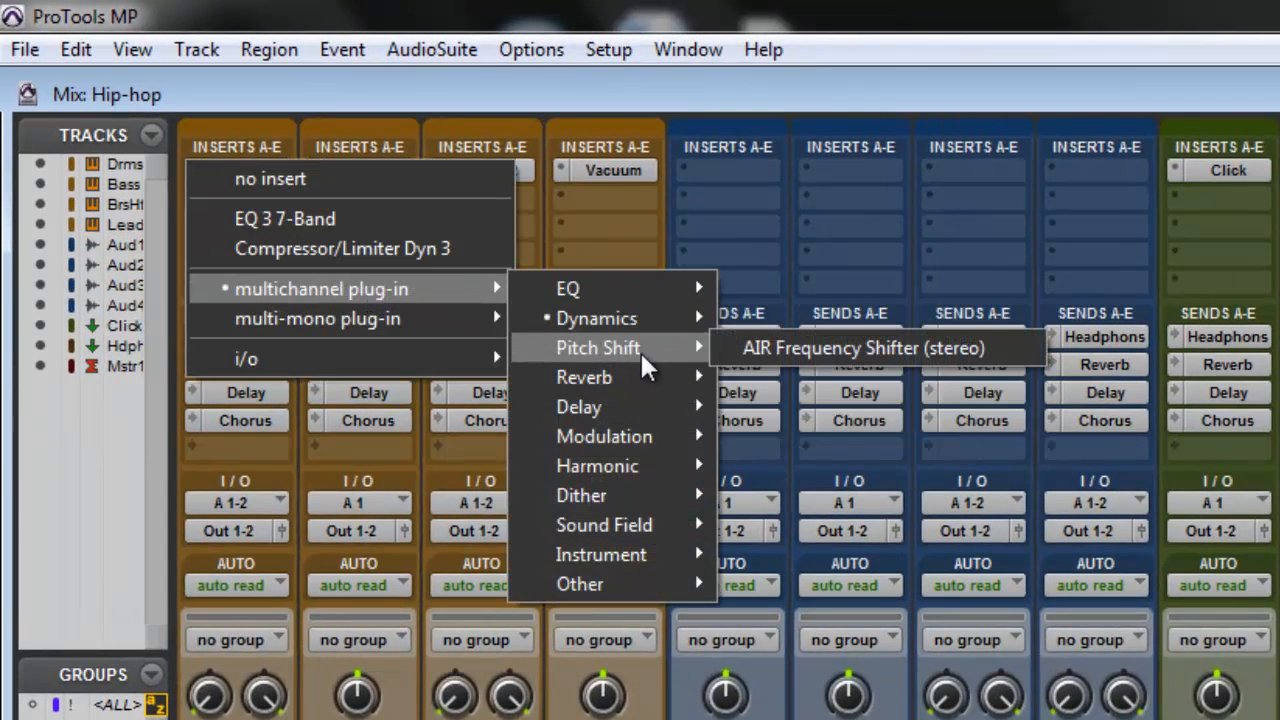
pyautogui.click(789, 347)
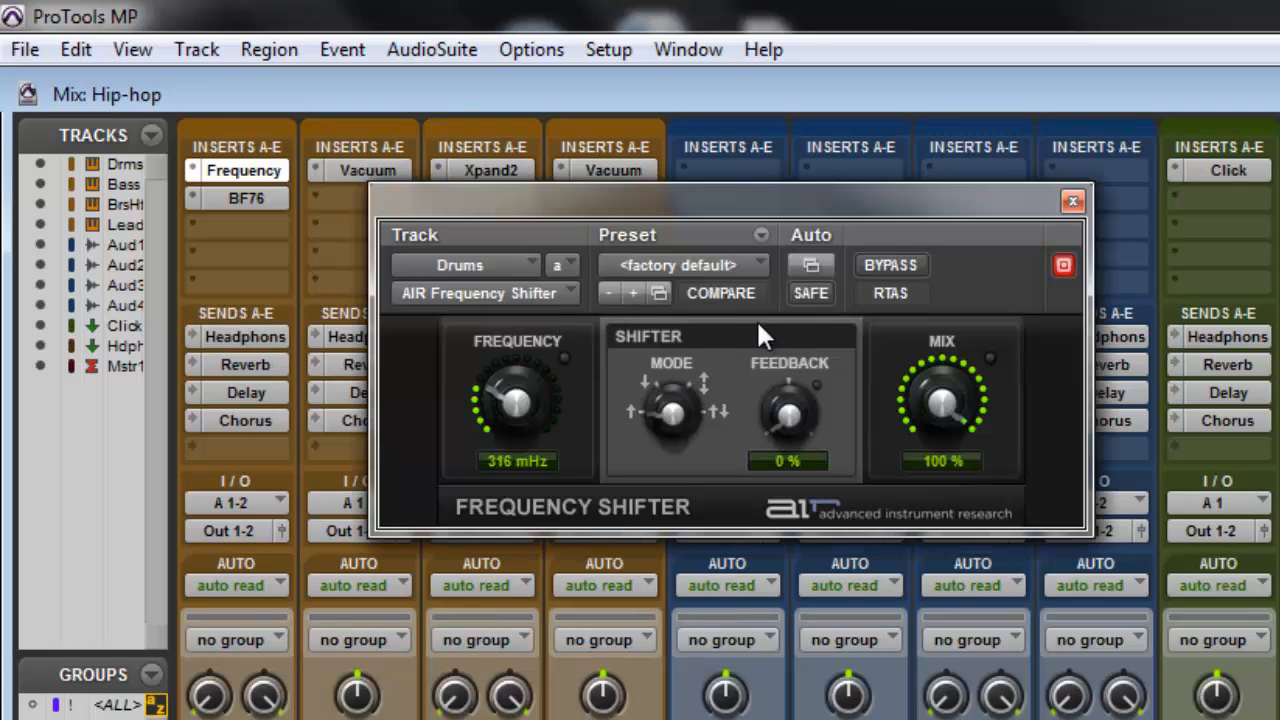
pyautogui.click(764, 262)
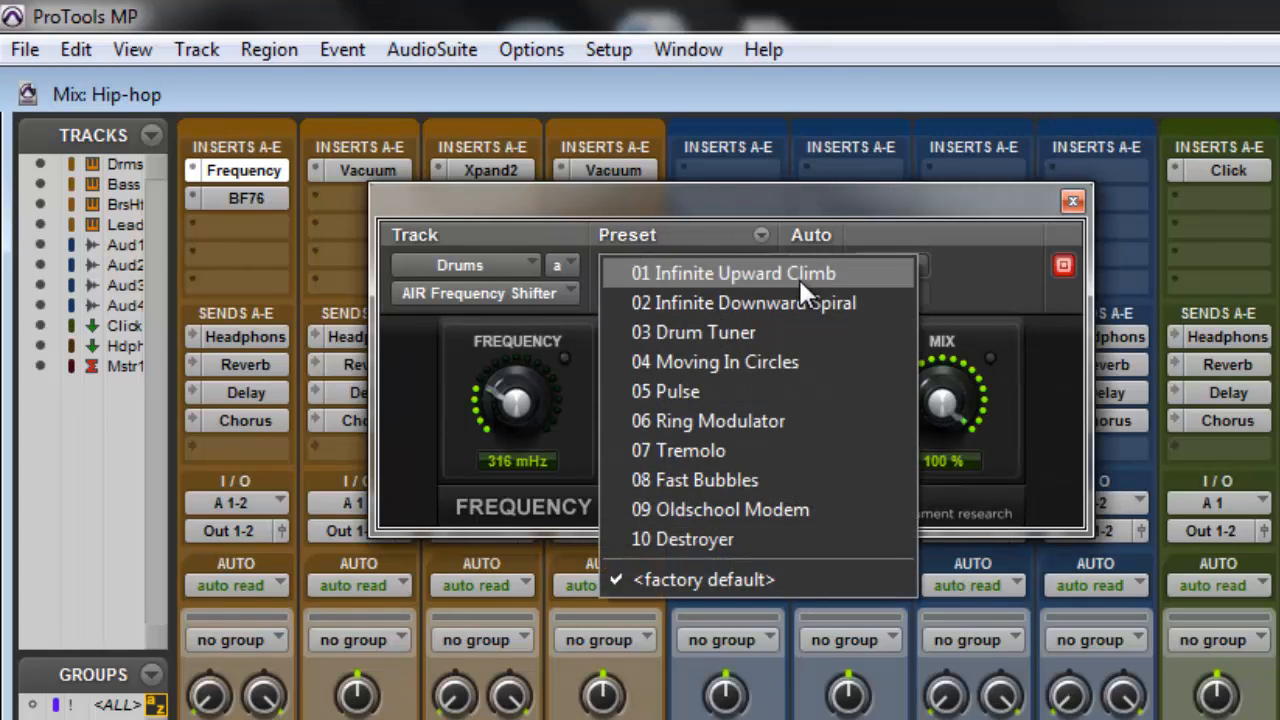
pyautogui.click(1071, 204)
pyautogui.click(1071, 204)
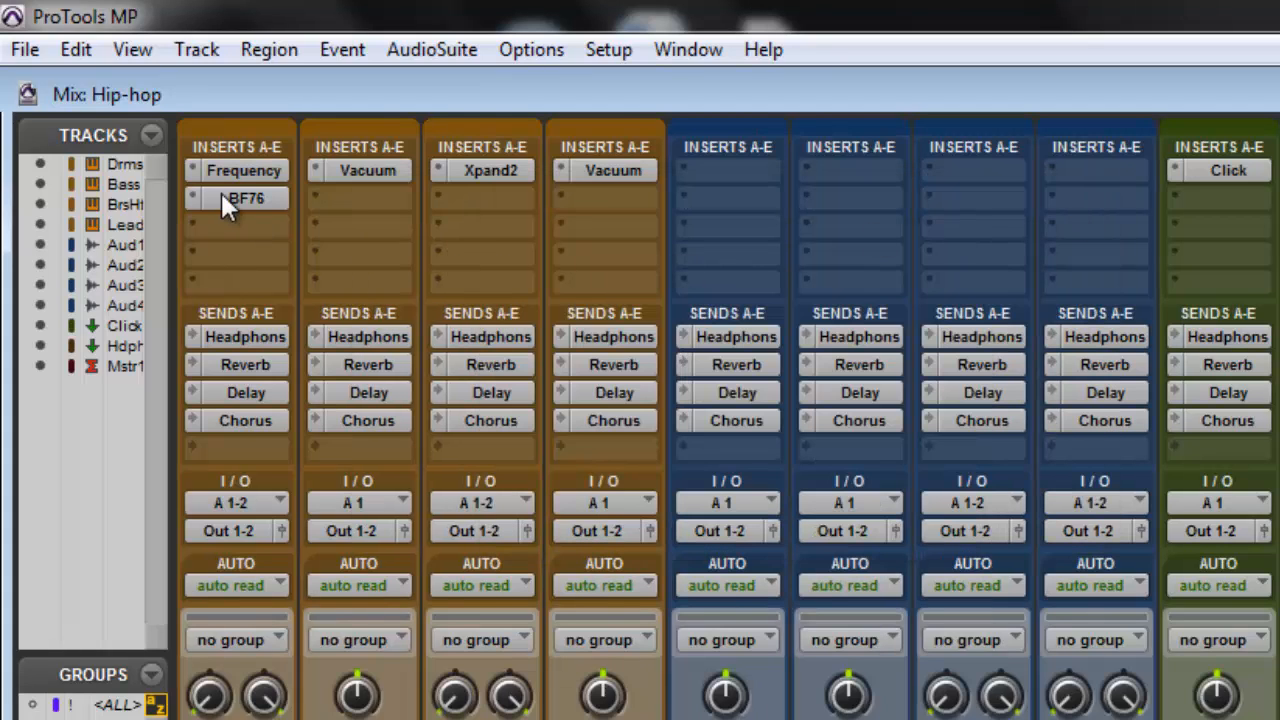
# Browse the multichannel plug-in categories from Reverb through Sound Field for the first insert on the Drums track.
pyautogui.click(202, 169)
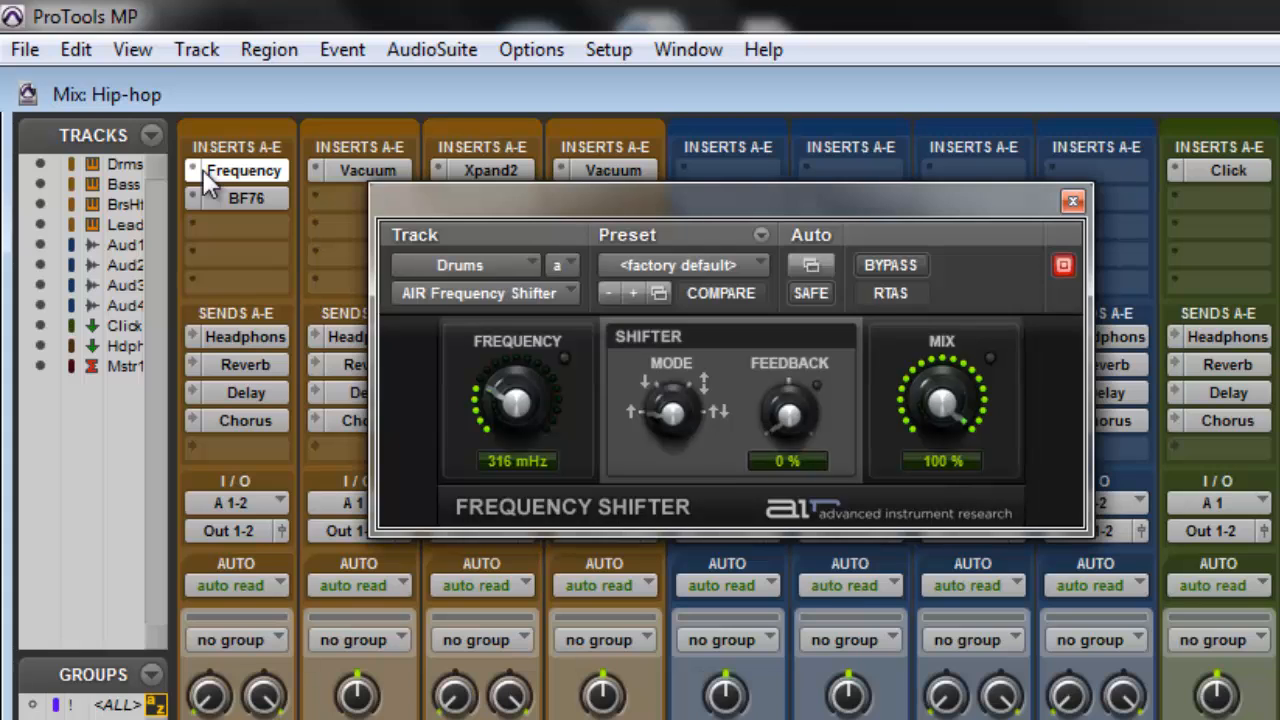
pyautogui.click(200, 167)
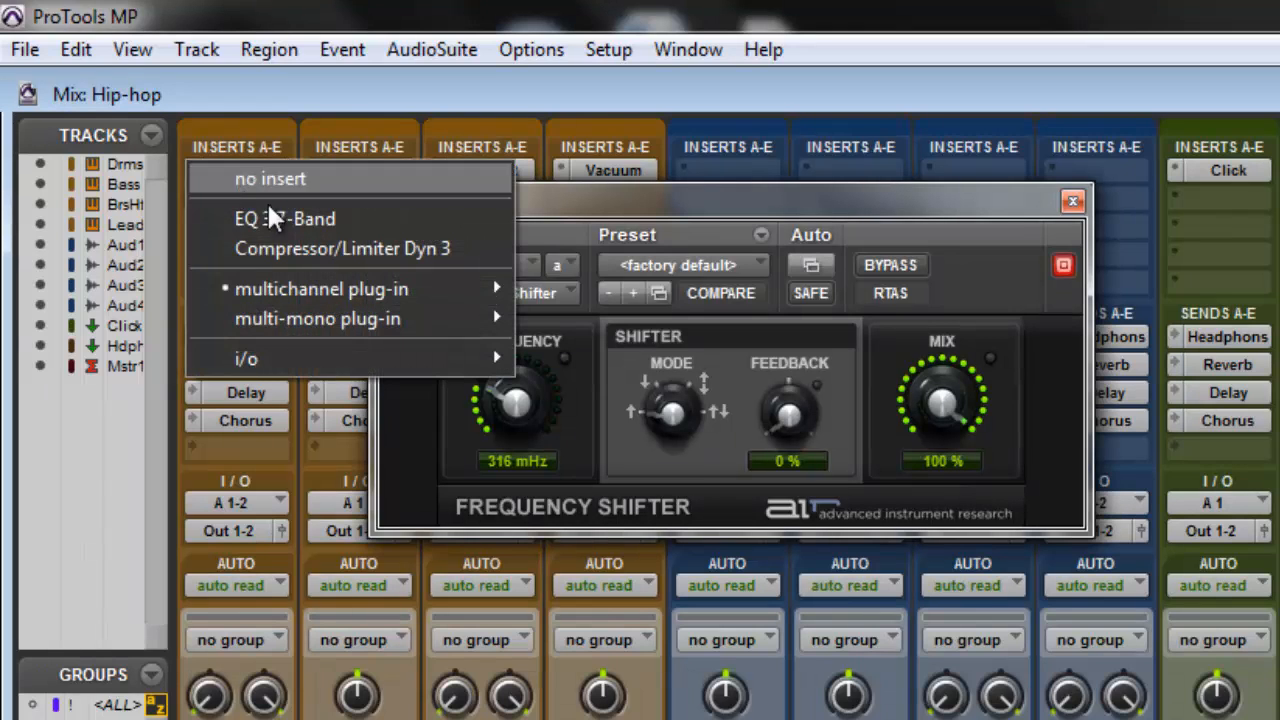
pyautogui.moveTo(358, 288)
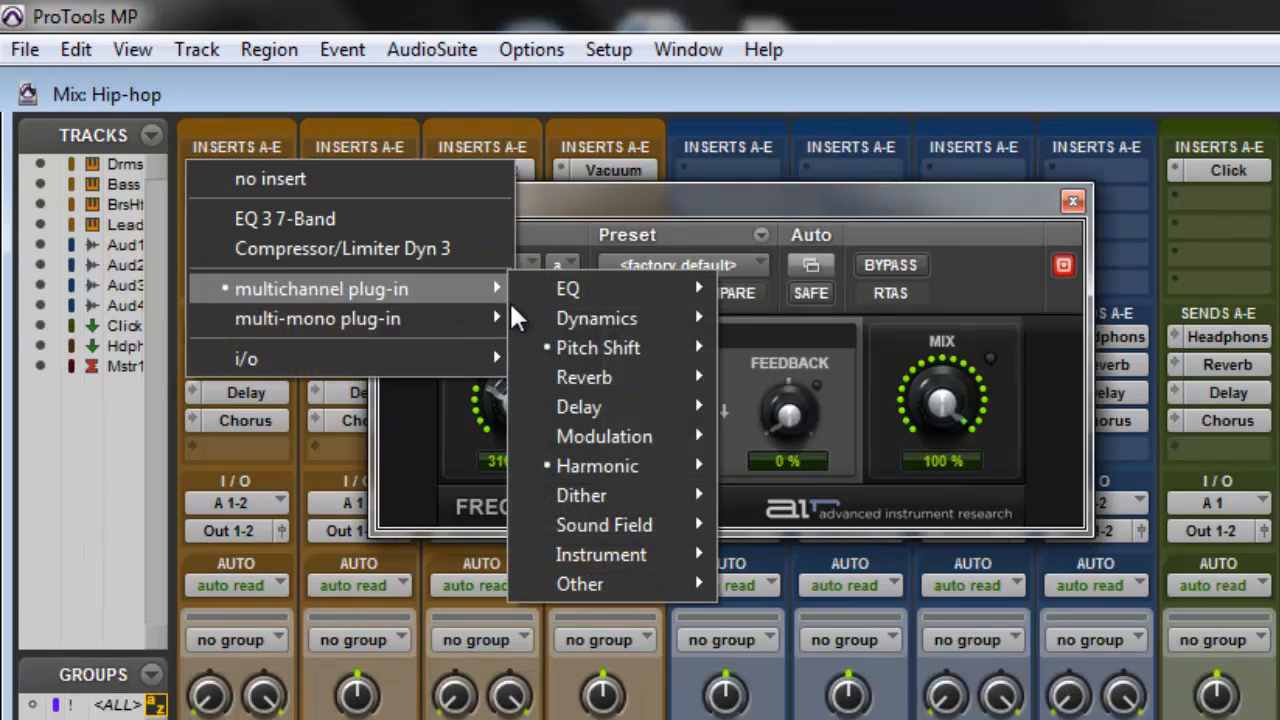
pyautogui.moveTo(576, 311)
pyautogui.moveTo(602, 375)
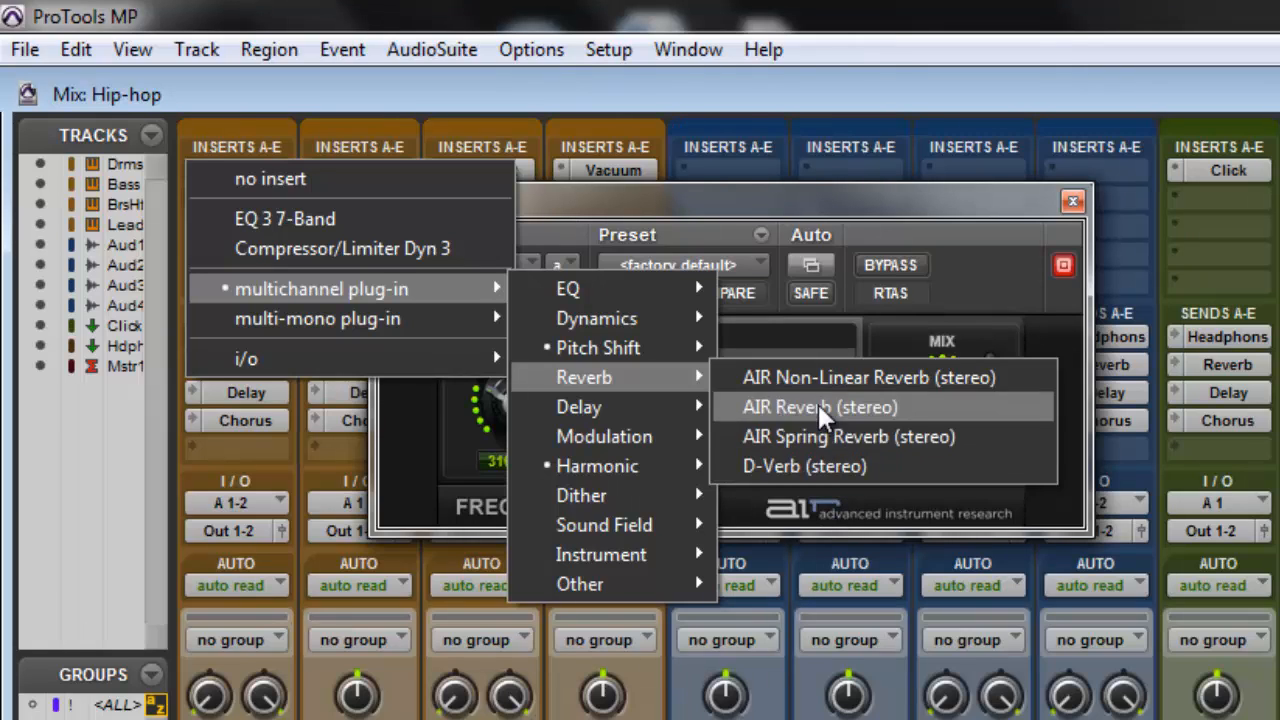
pyautogui.moveTo(686, 412)
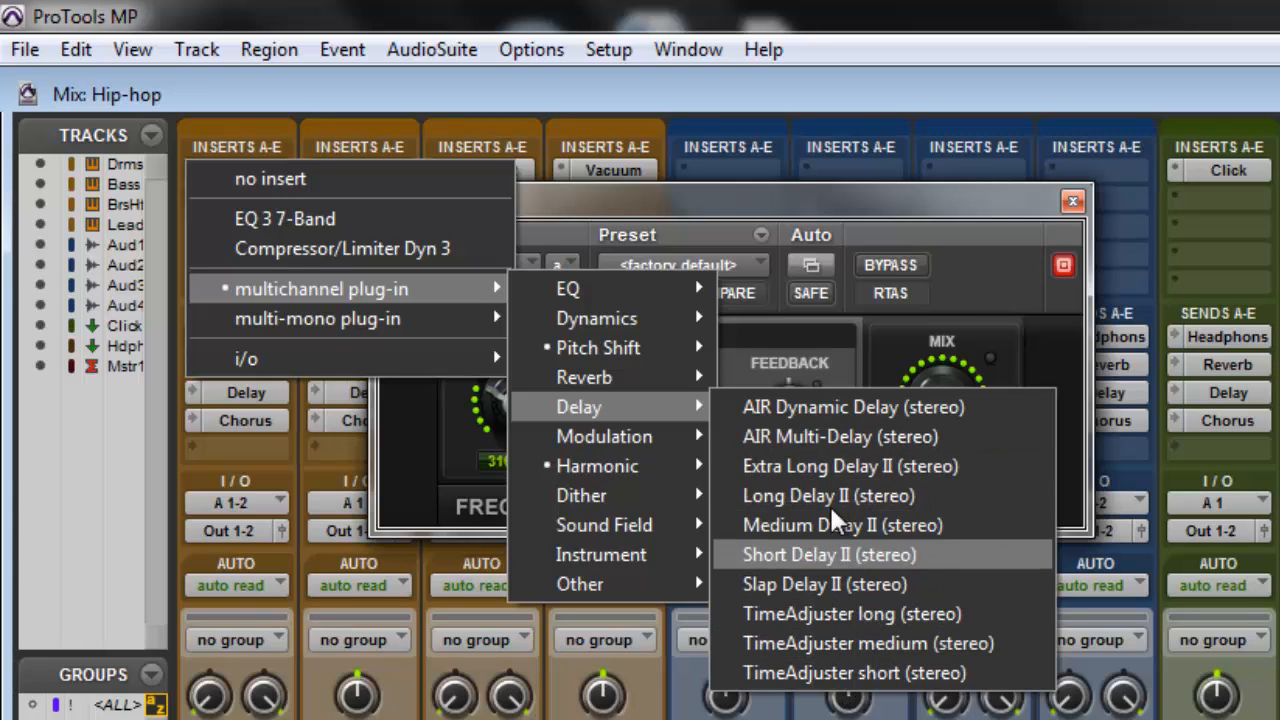
pyautogui.moveTo(668, 436)
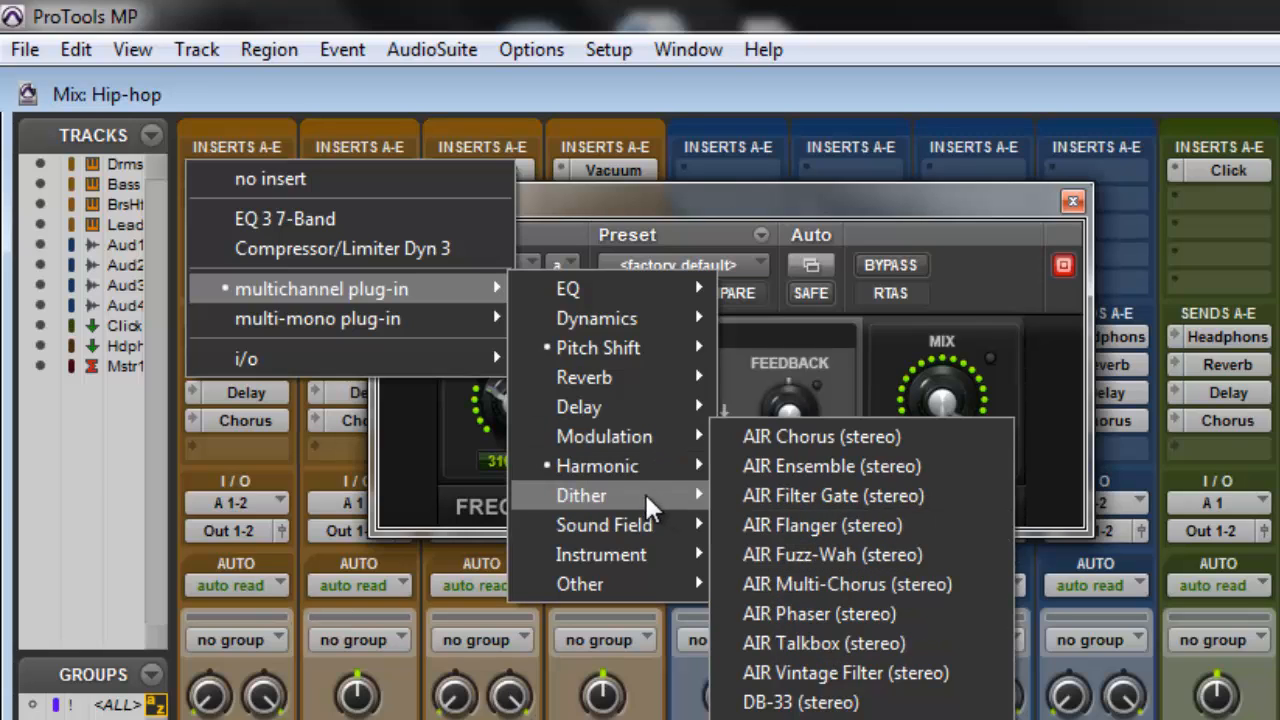
pyautogui.moveTo(635, 466)
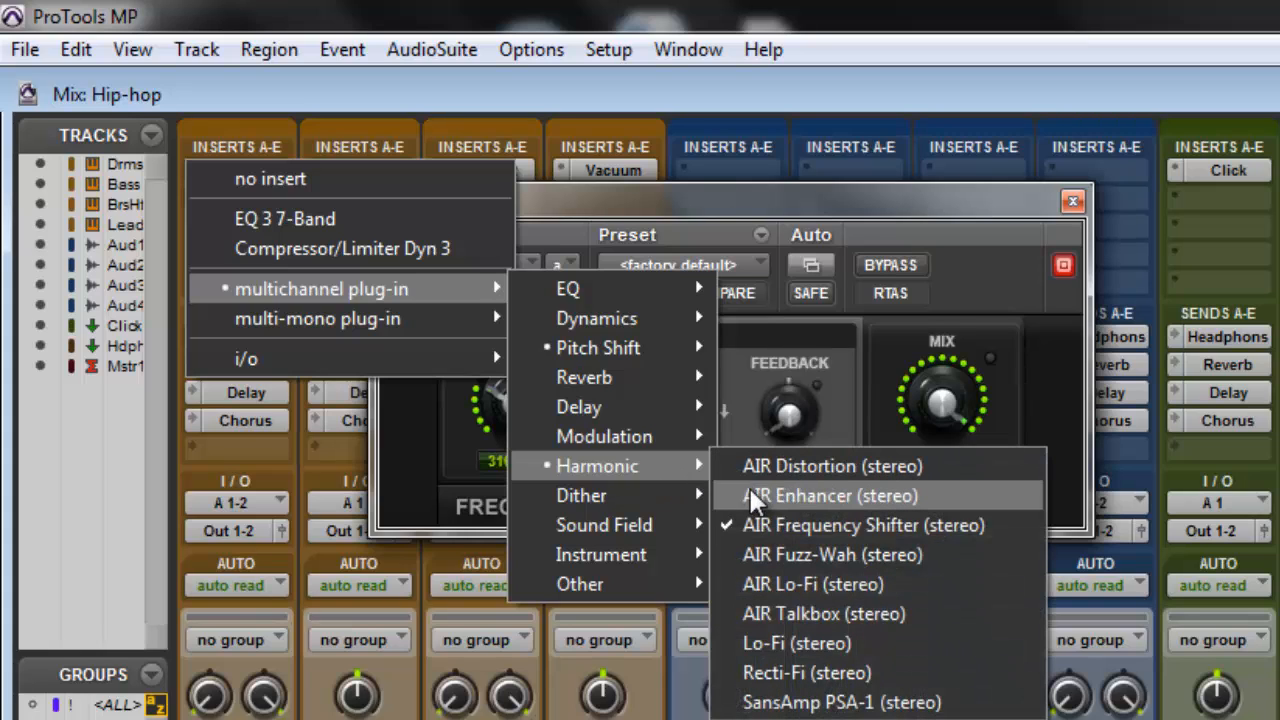
pyautogui.moveTo(597, 500)
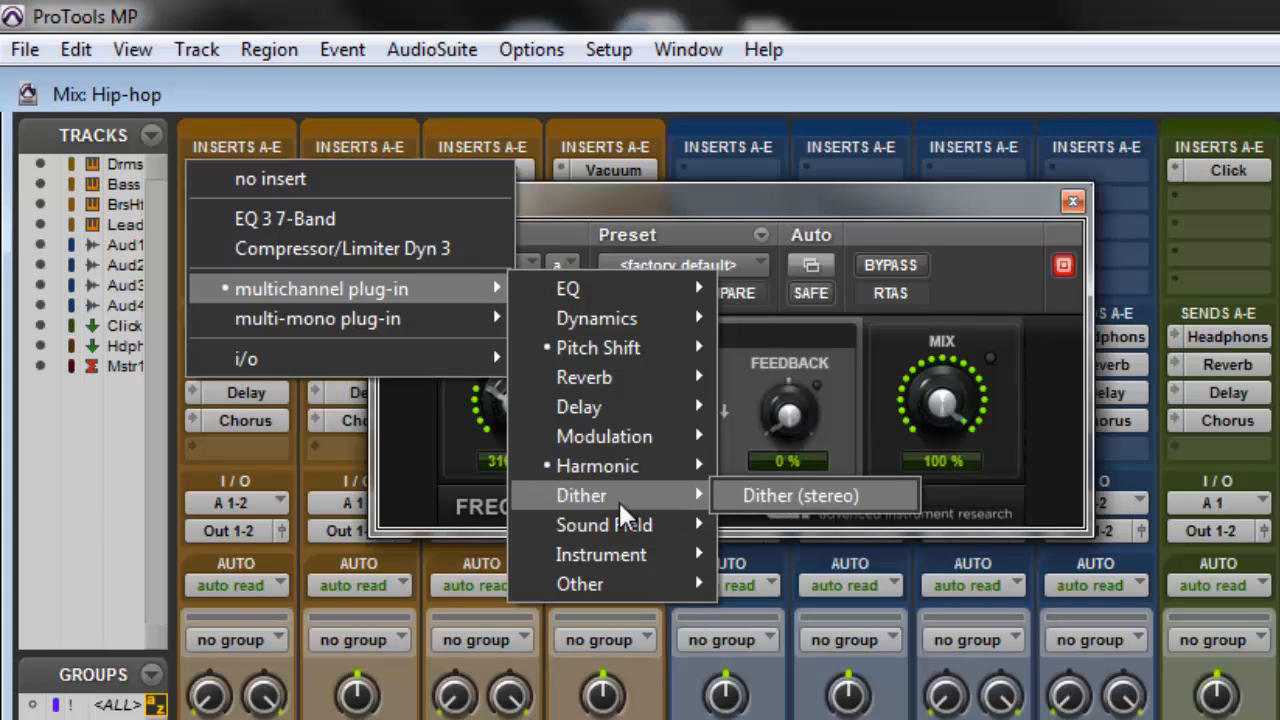
pyautogui.moveTo(668, 517)
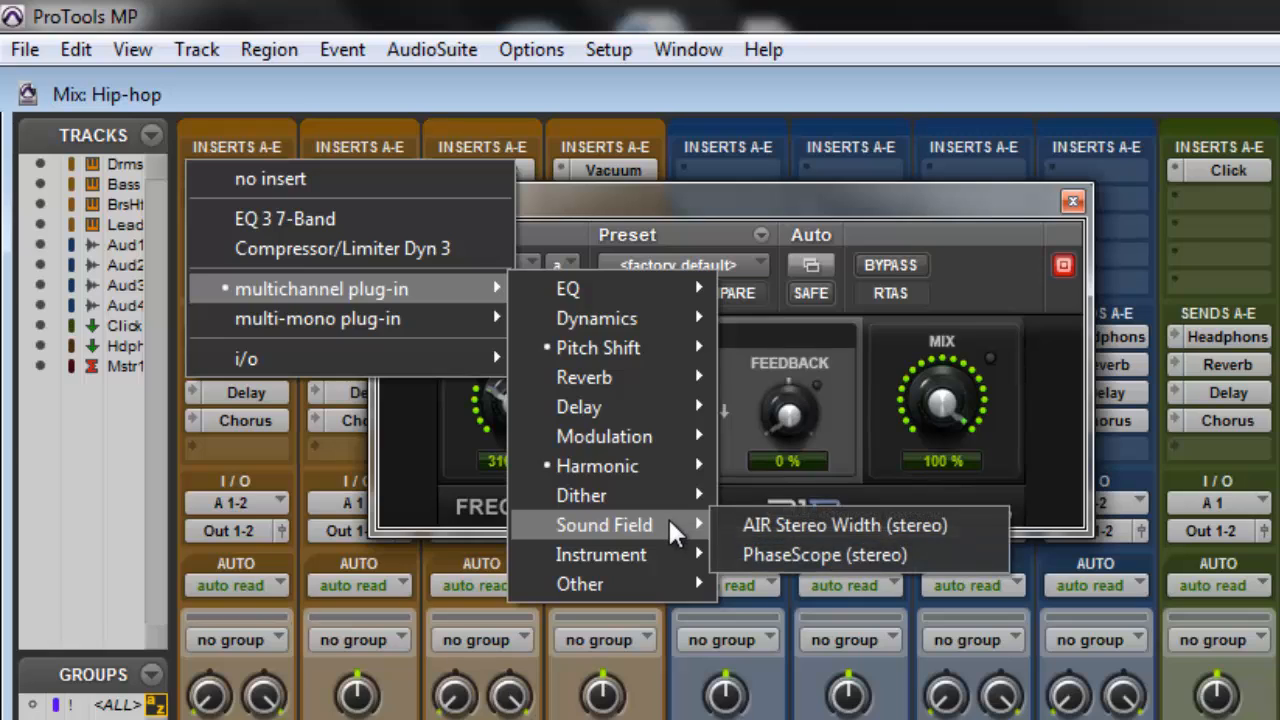
# Replace the AIR Frequency Shifter on Drums with the multichannel instrument Boom (stereo), and move its window clear of the inserts.
pyautogui.moveTo(670, 556)
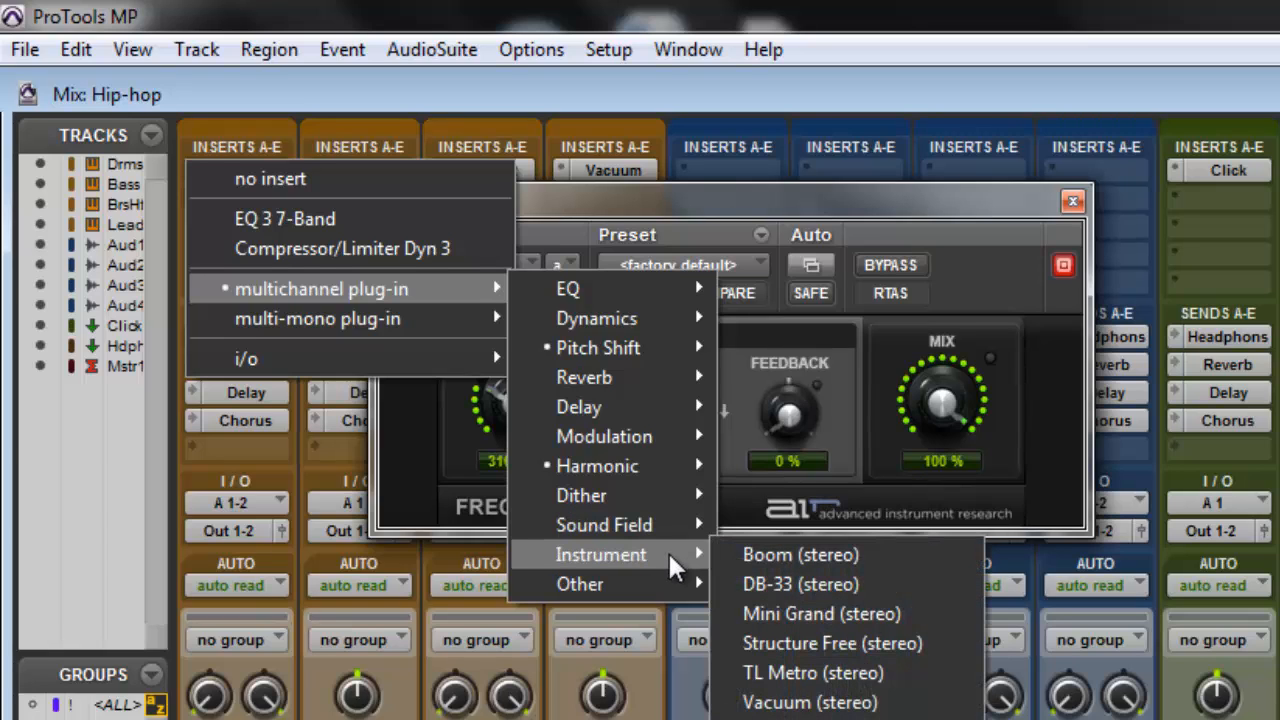
pyautogui.click(790, 553)
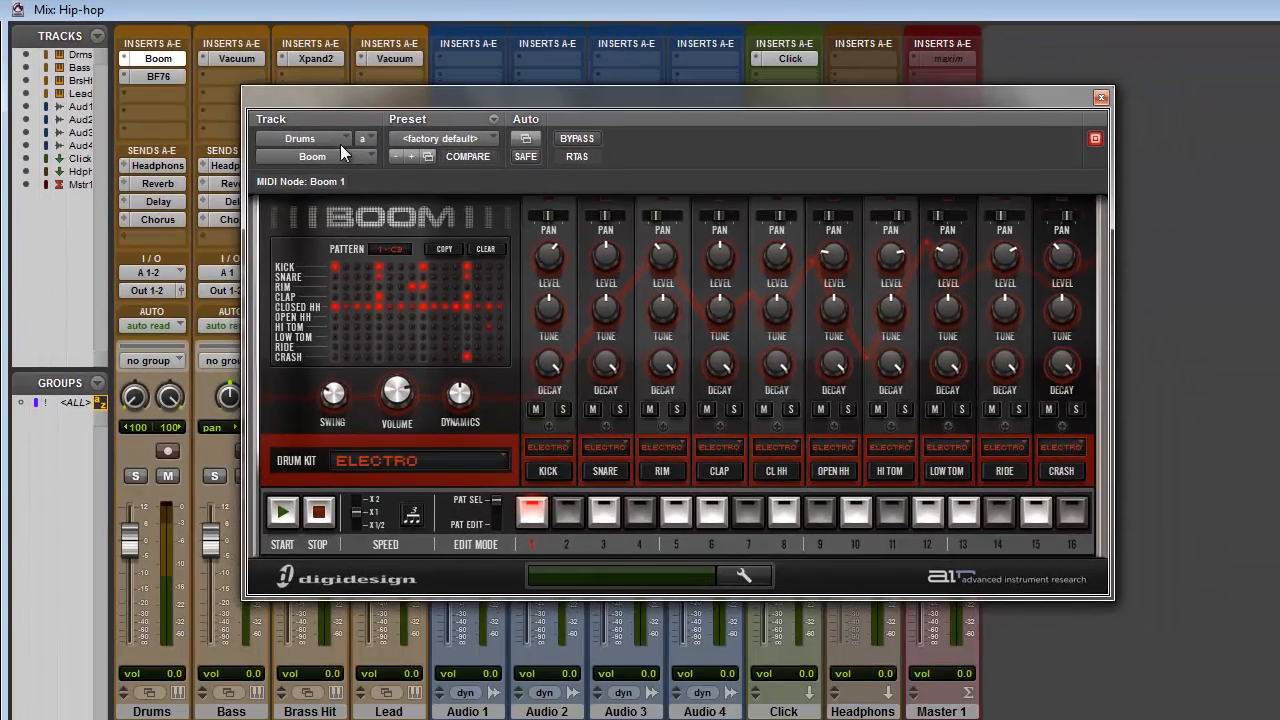
pyautogui.moveTo(370, 119); pyautogui.dragTo(376, 167)
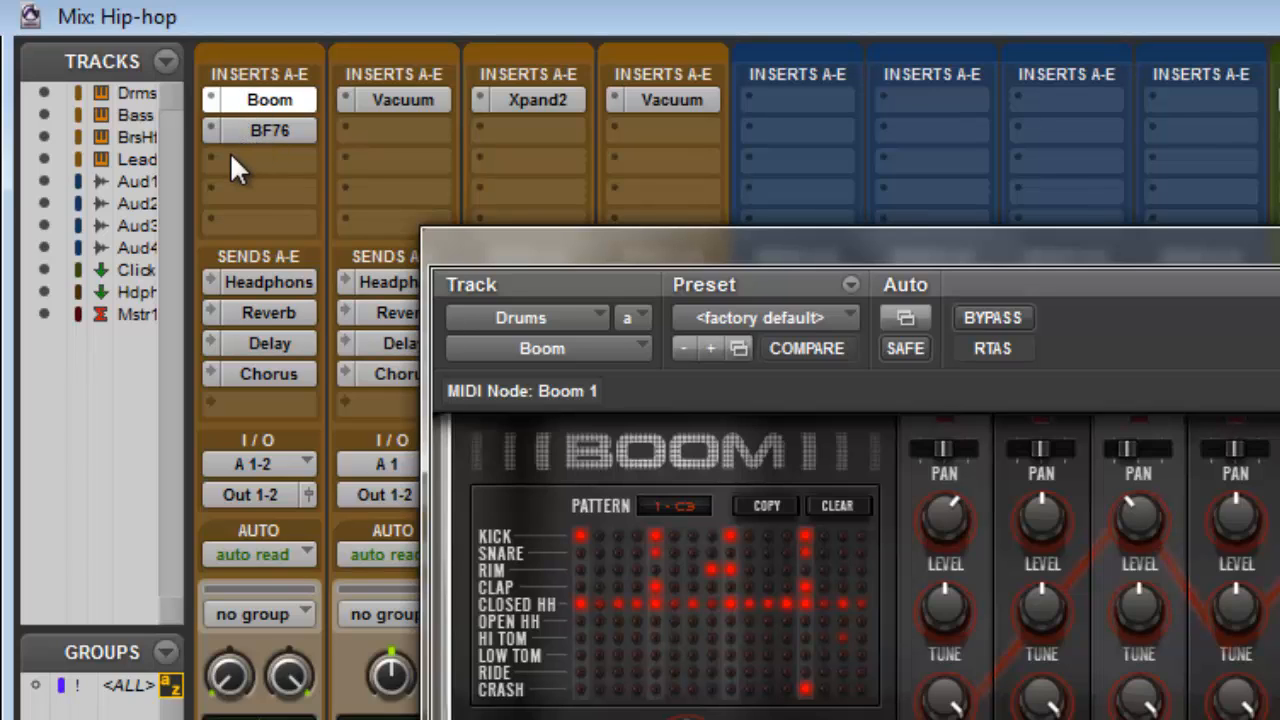
# Add Compressor/Limiter Dyn 3 to the third Drums insert and EQ 3 7-Band to the fourth, and close the plug-in window.
pyautogui.click(216, 162)
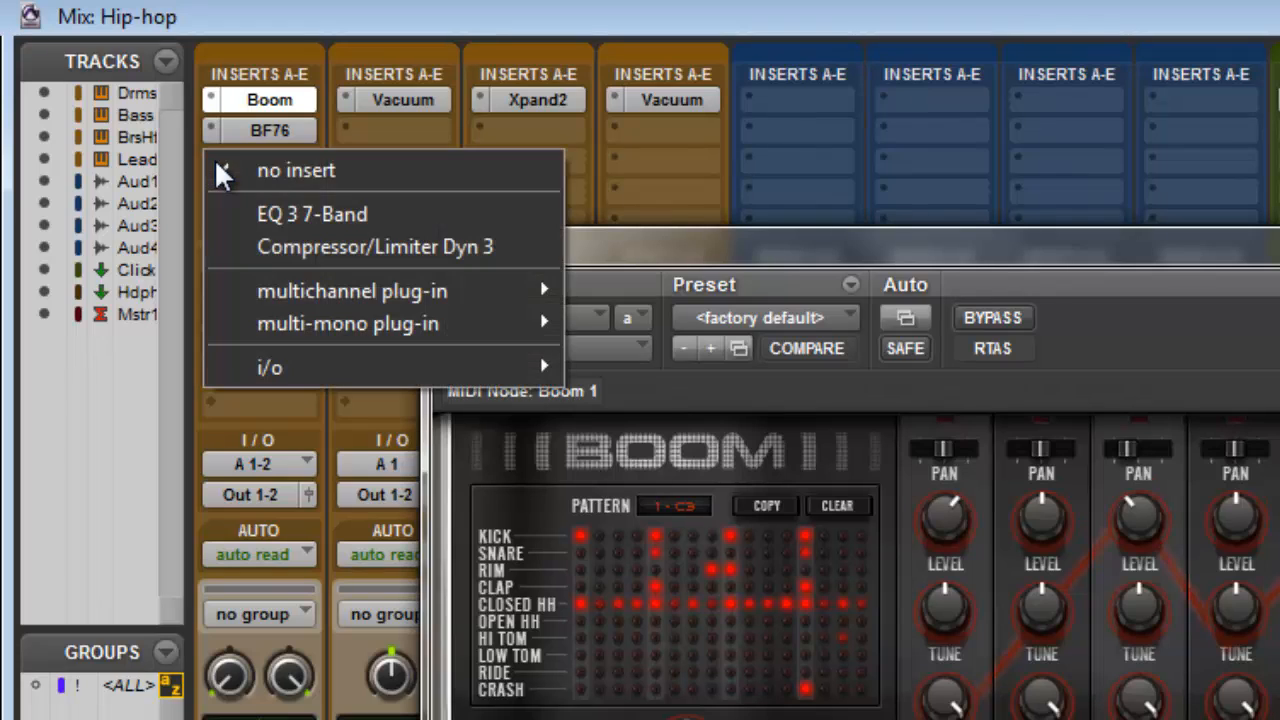
pyautogui.click(368, 250)
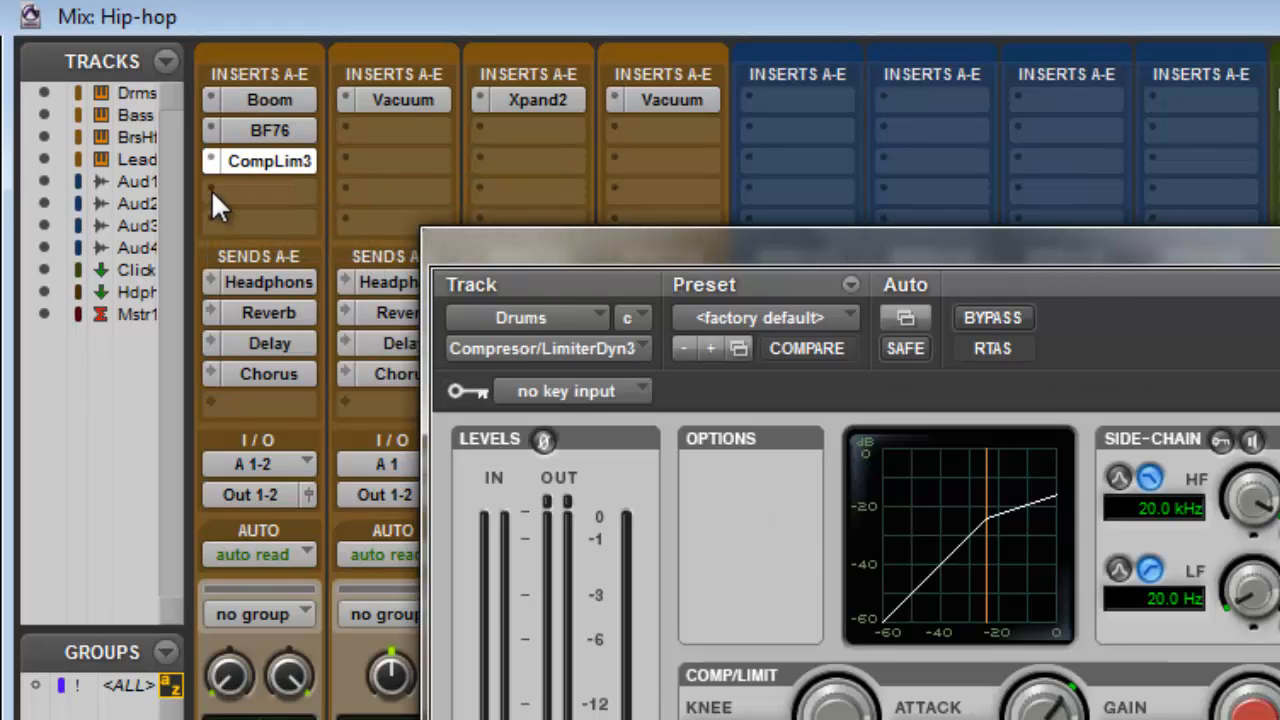
pyautogui.click(212, 190)
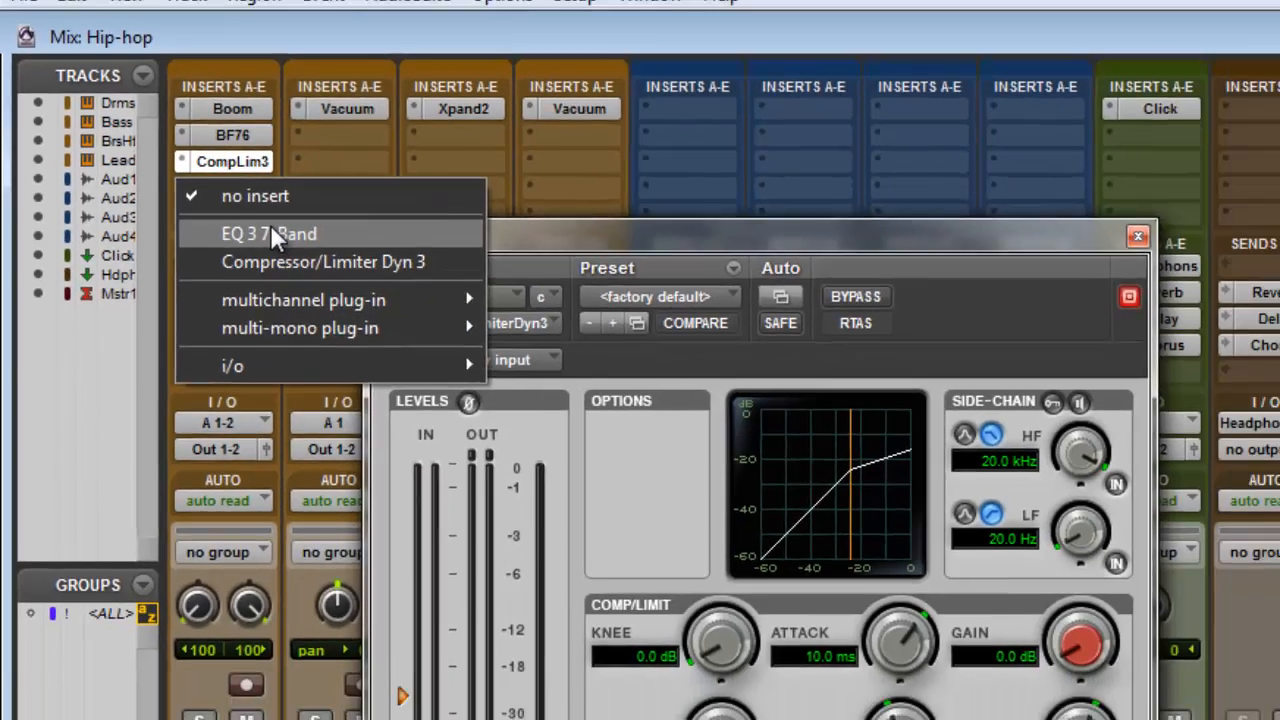
pyautogui.click(270, 233)
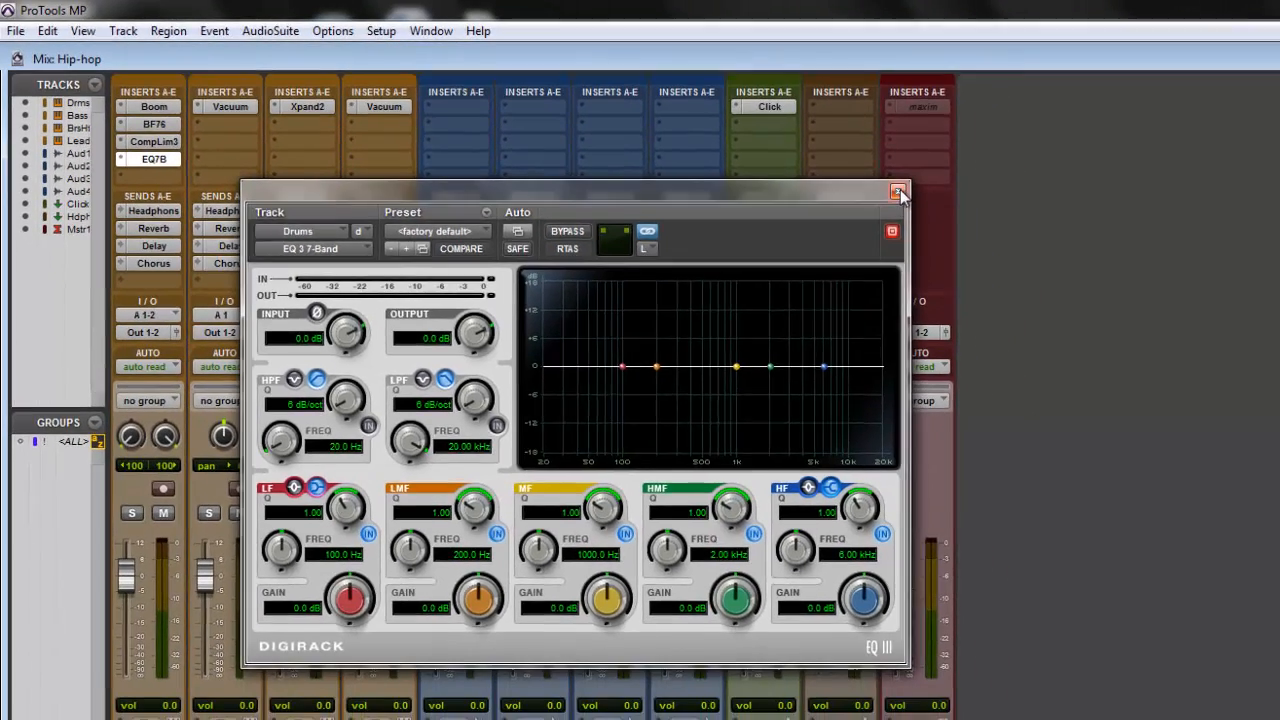
pyautogui.click(1028, 218)
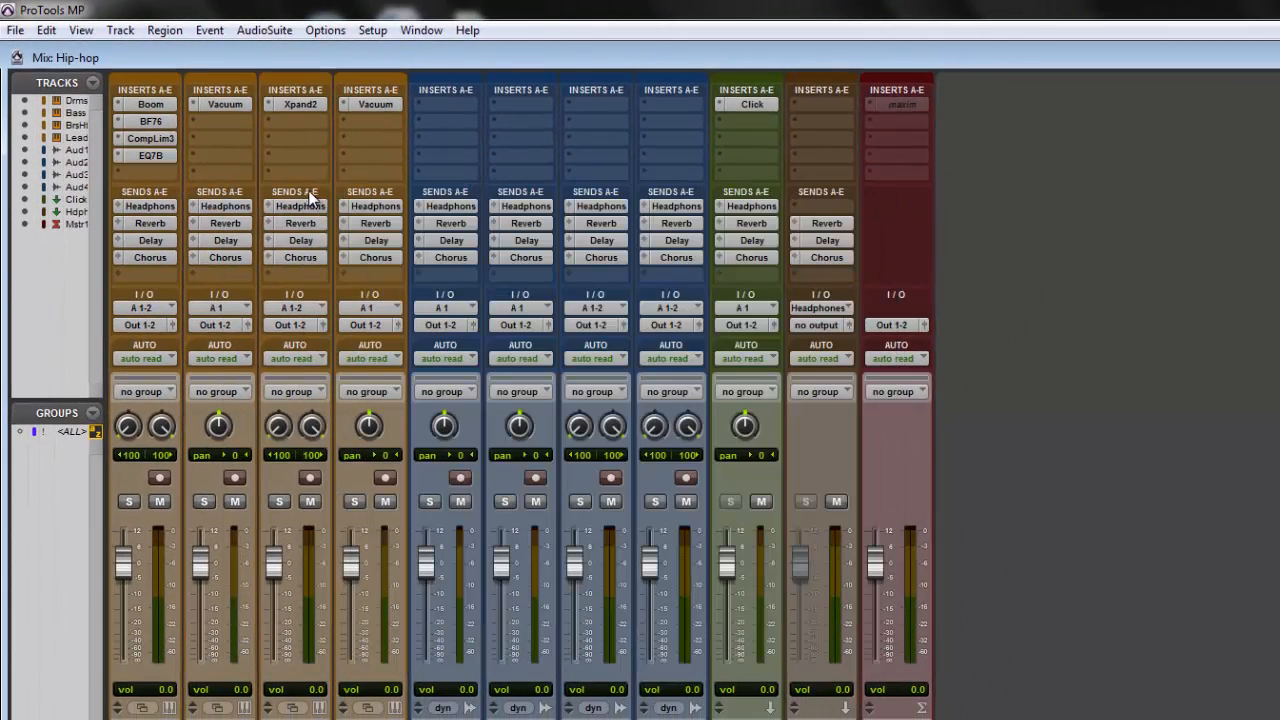
# Open the Drums BF76, Compressor/Limiter and EQ 3 7-Band windows together and arrange them so all three are visible.
pyautogui.click(127, 121)
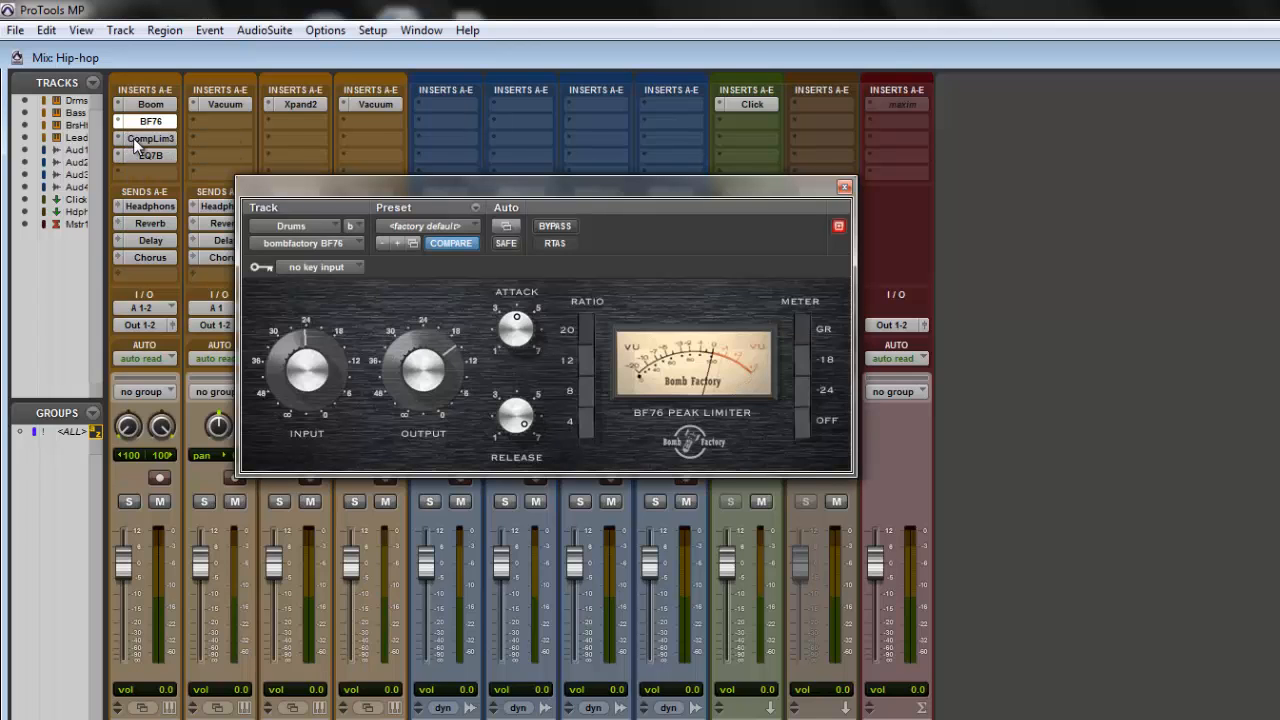
pyautogui.click(134, 141)
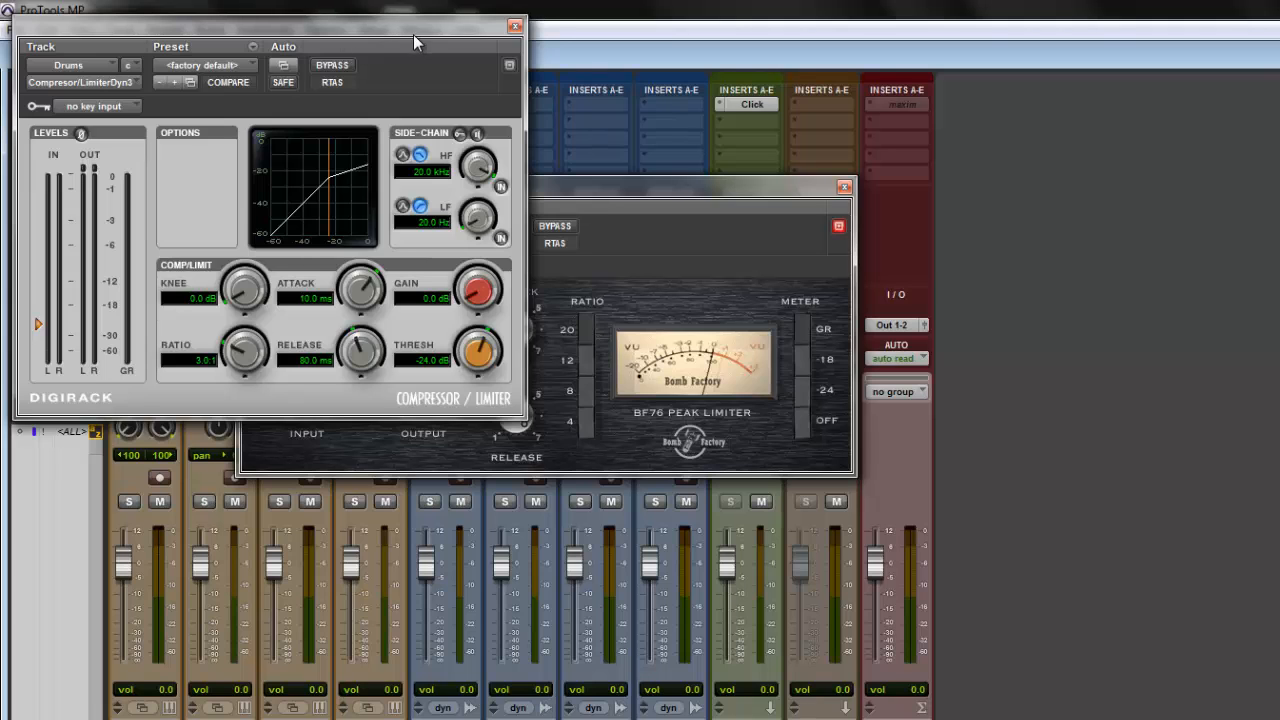
pyautogui.moveTo(414, 36); pyautogui.dragTo(455, 427)
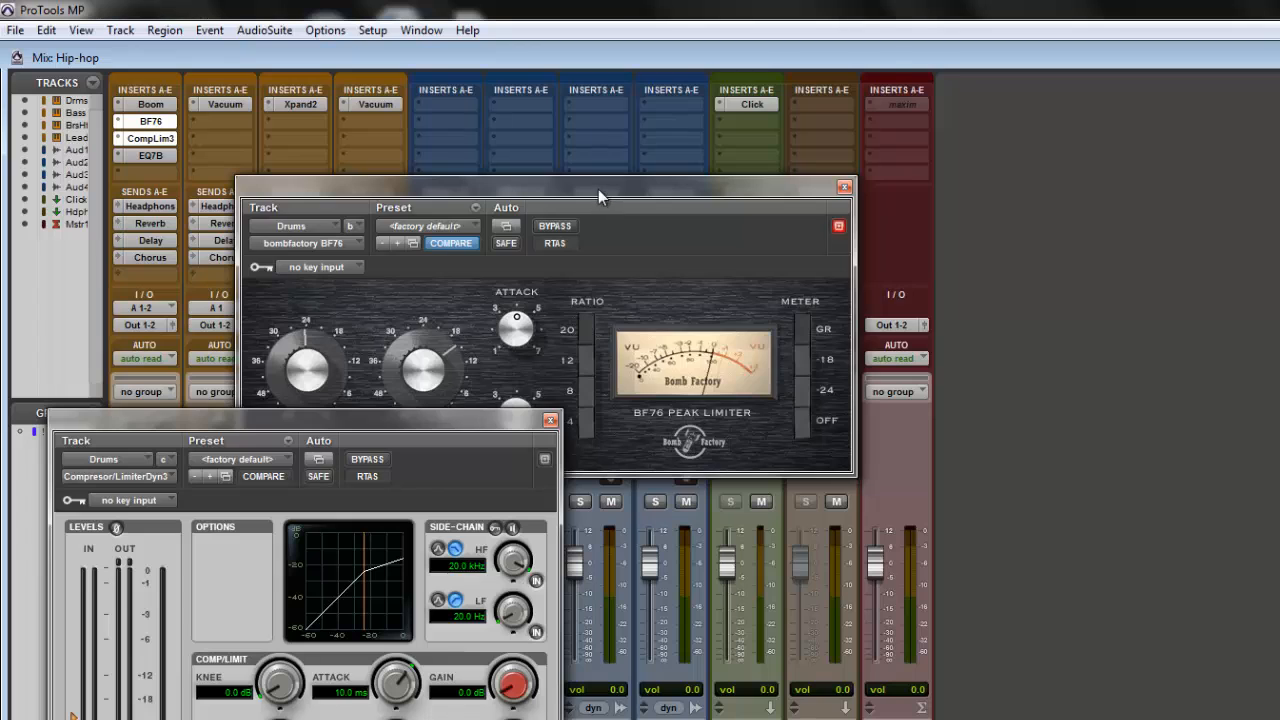
pyautogui.moveTo(598, 189); pyautogui.dragTo(754, 77)
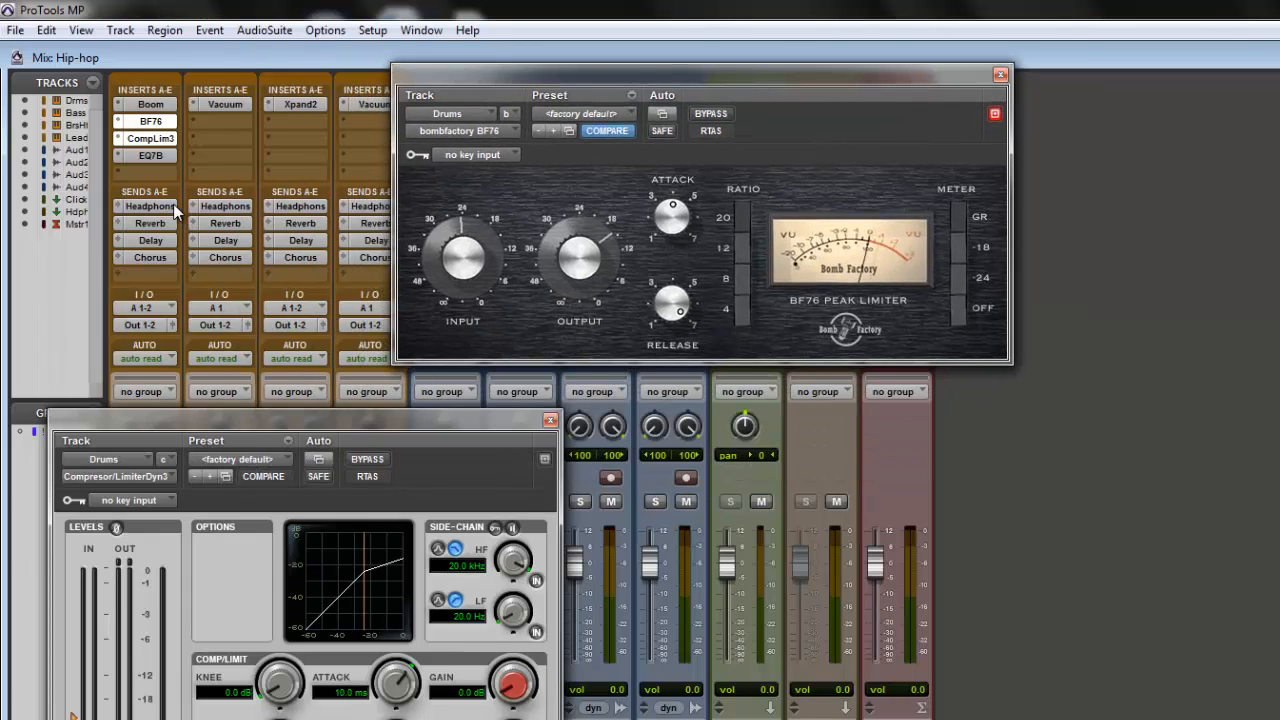
pyautogui.click(134, 156)
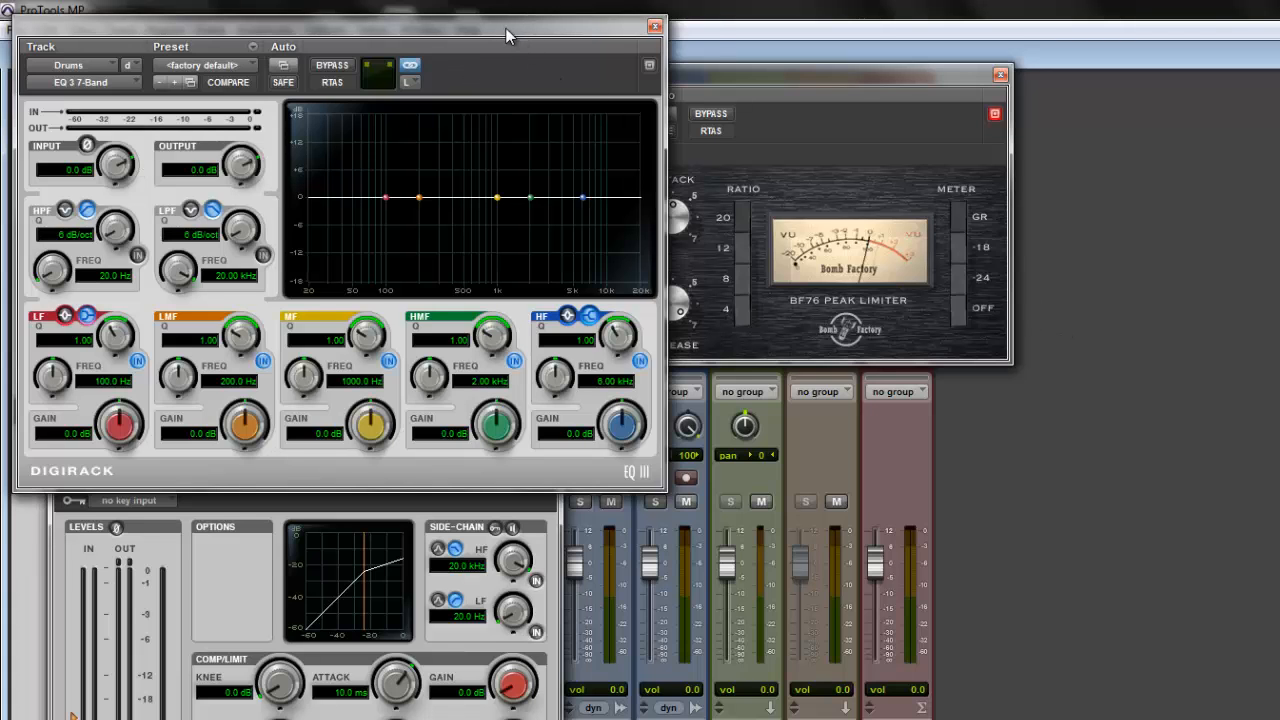
pyautogui.moveTo(507, 37); pyautogui.dragTo(1150, 402)
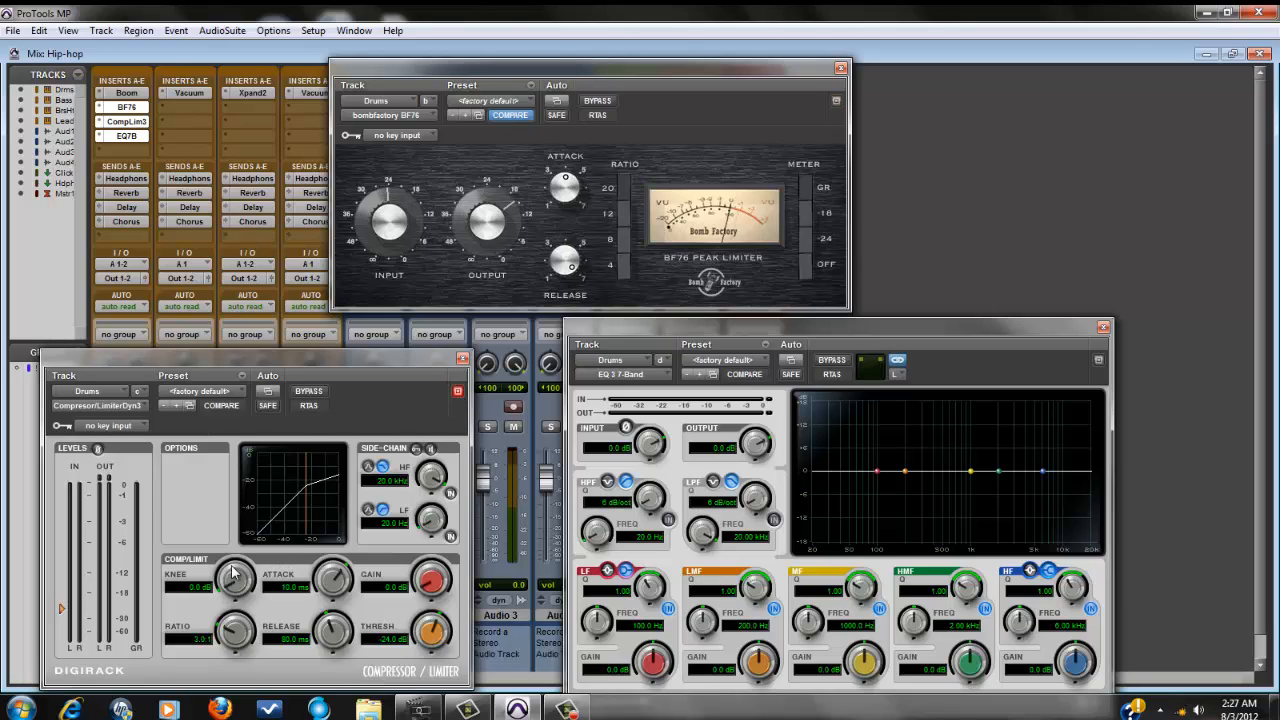
# Set the Drums compressor's knee to about 11.4 dB and its release to about 424.3 ms, and shorten its attack.
pyautogui.moveTo(231, 578); pyautogui.dragTo(259, 528)
pyautogui.moveTo(345, 575); pyautogui.dragTo(296, 620)
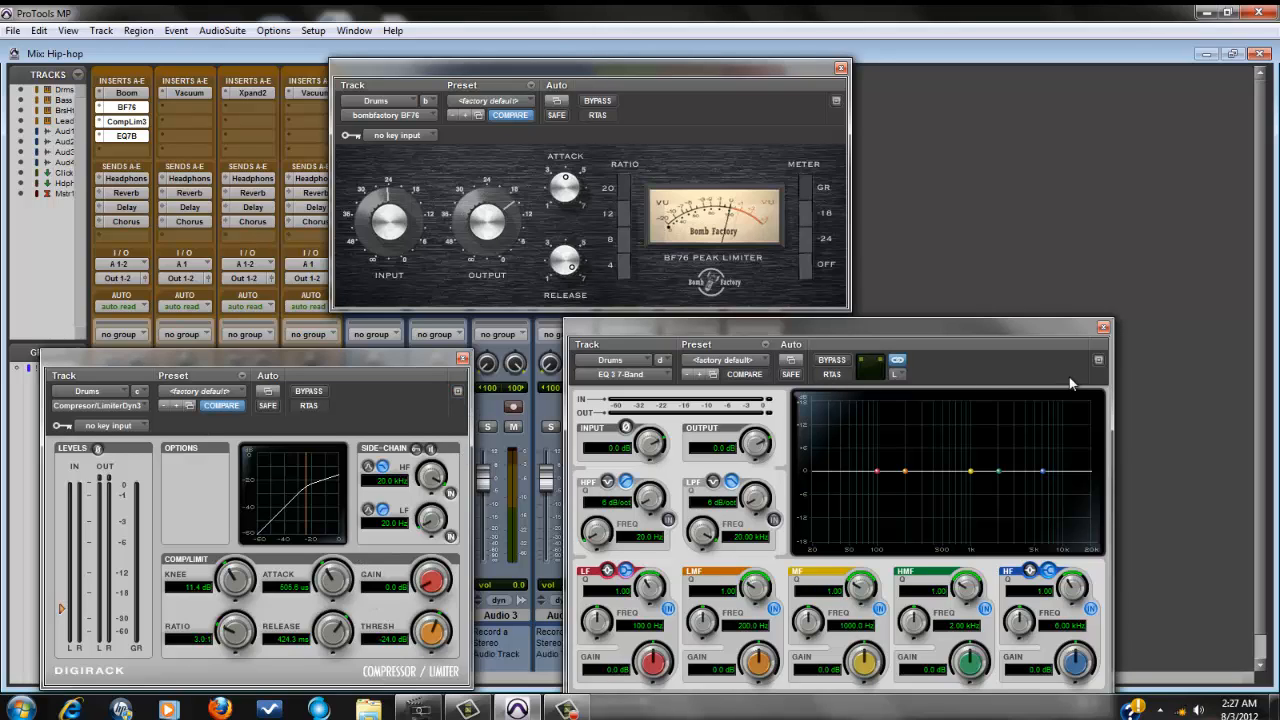
# Load the Electric Piano preset Focus Bass into the Drums EQ 3 7-Band.
pyautogui.click(765, 368)
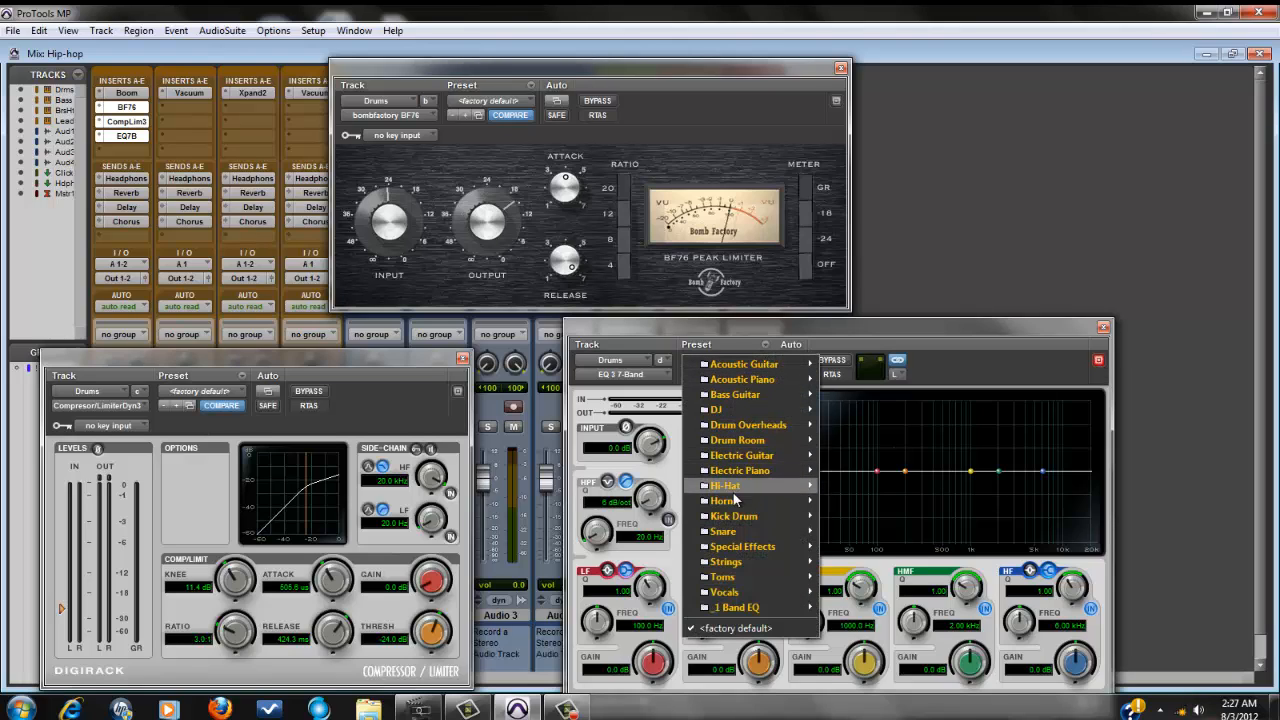
pyautogui.moveTo(743, 473)
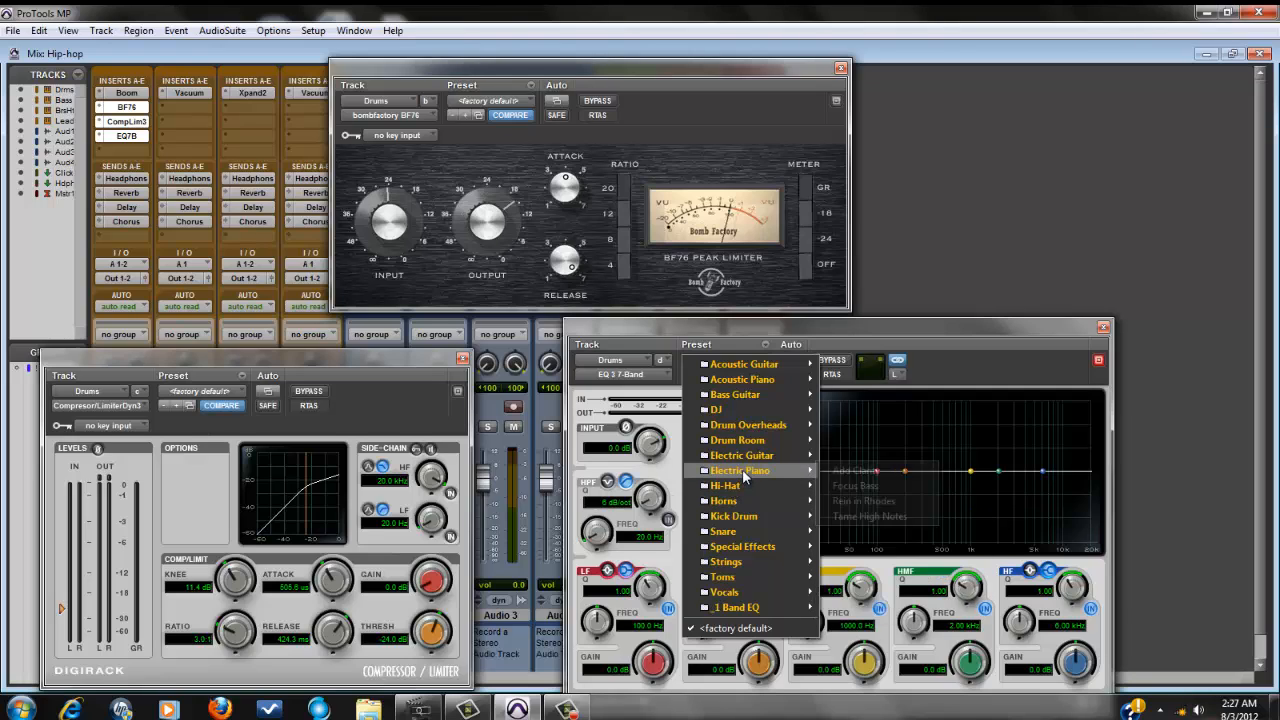
pyautogui.click(859, 486)
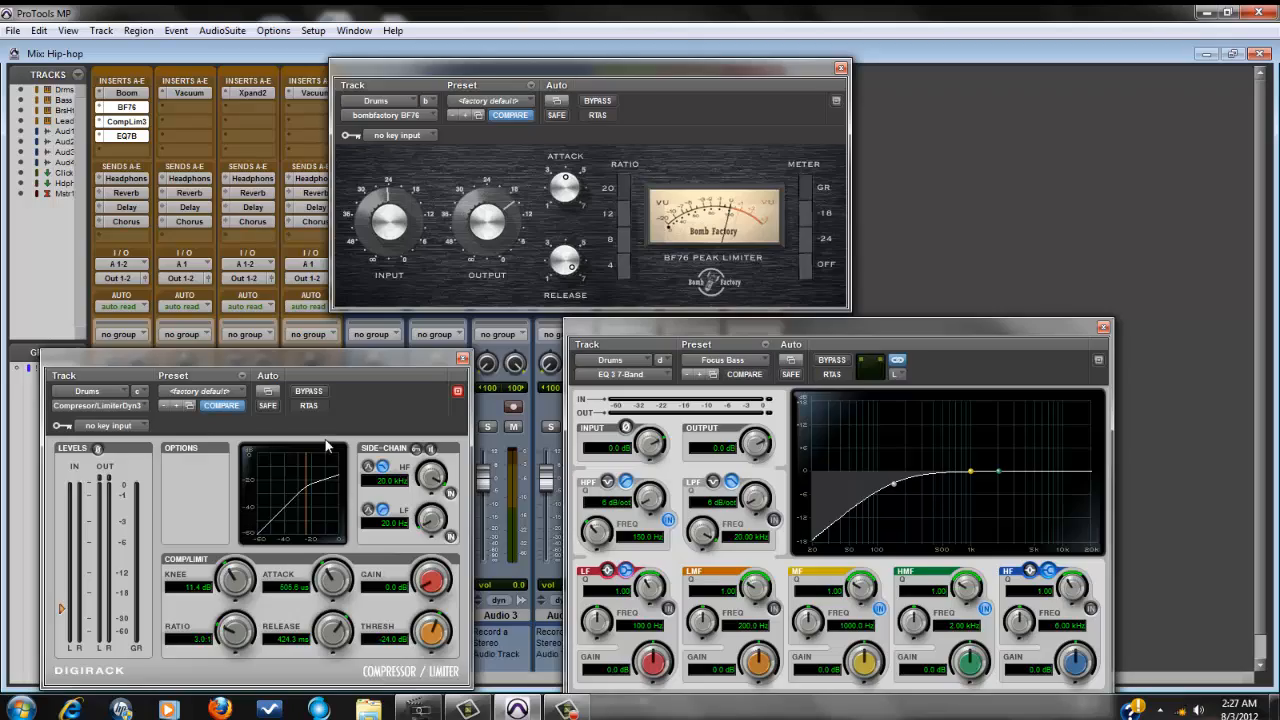
pyautogui.click(563, 706)
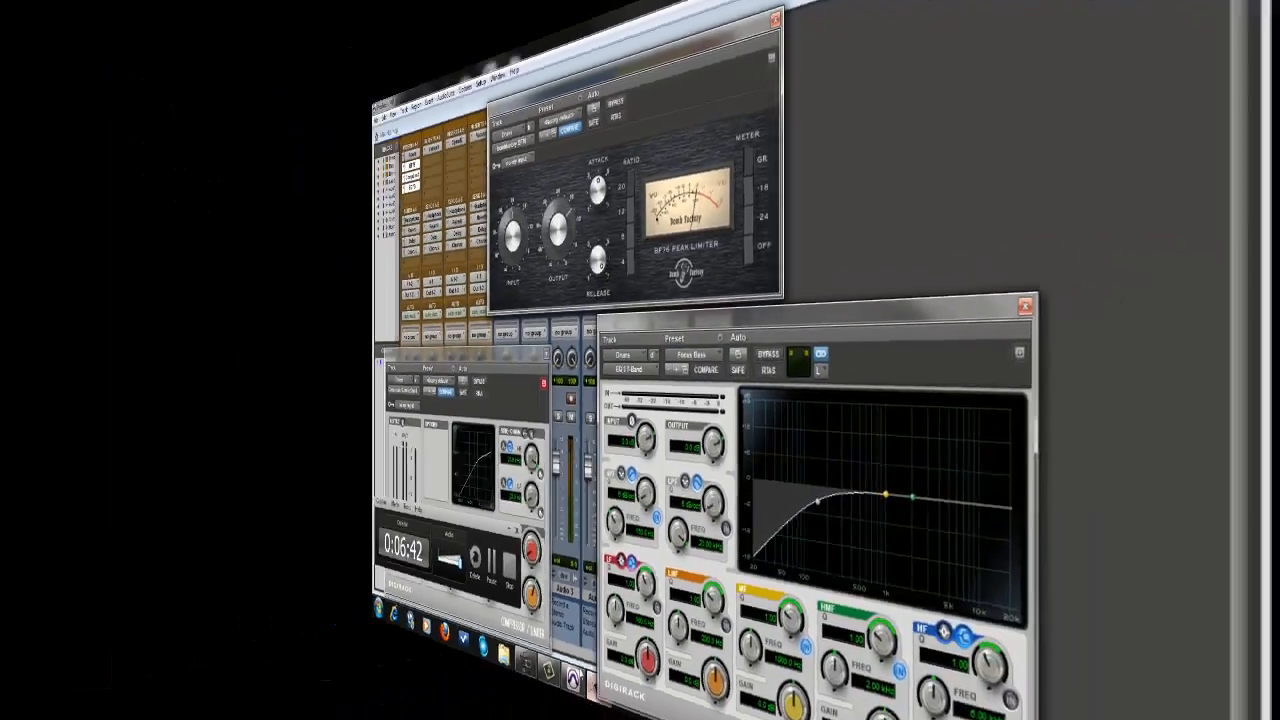